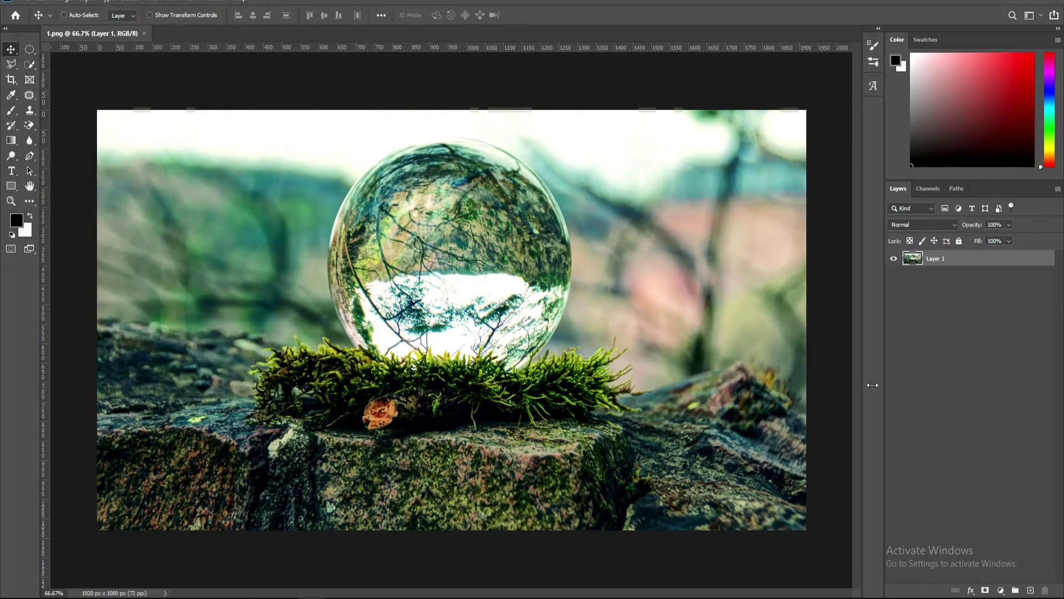
Step: Duplicate the photo layer and pen-trace the sky from the top-left corner over the ball's top
key(ctrl+j)
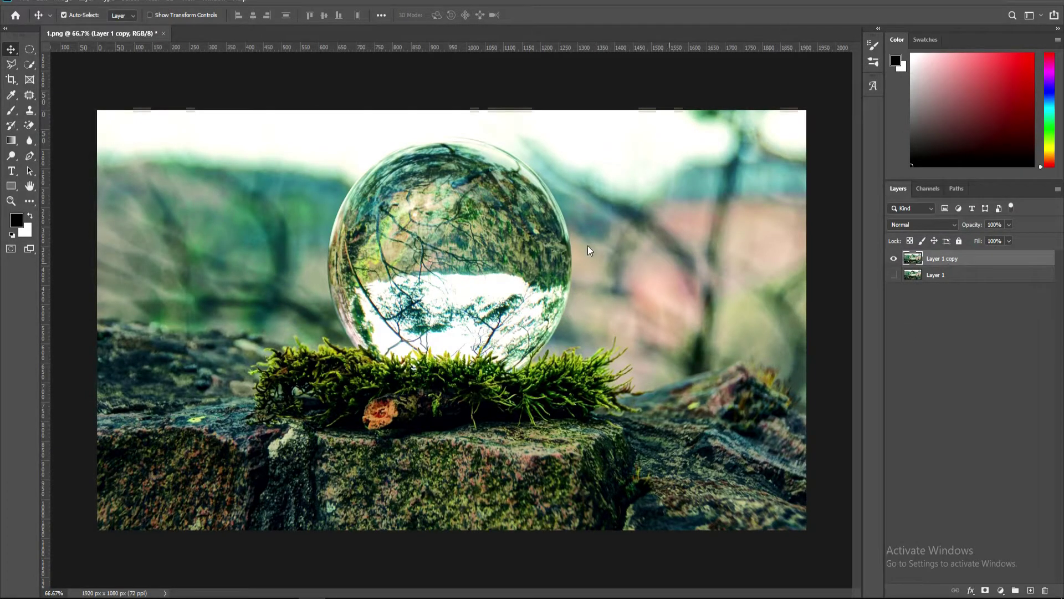
click(29, 157)
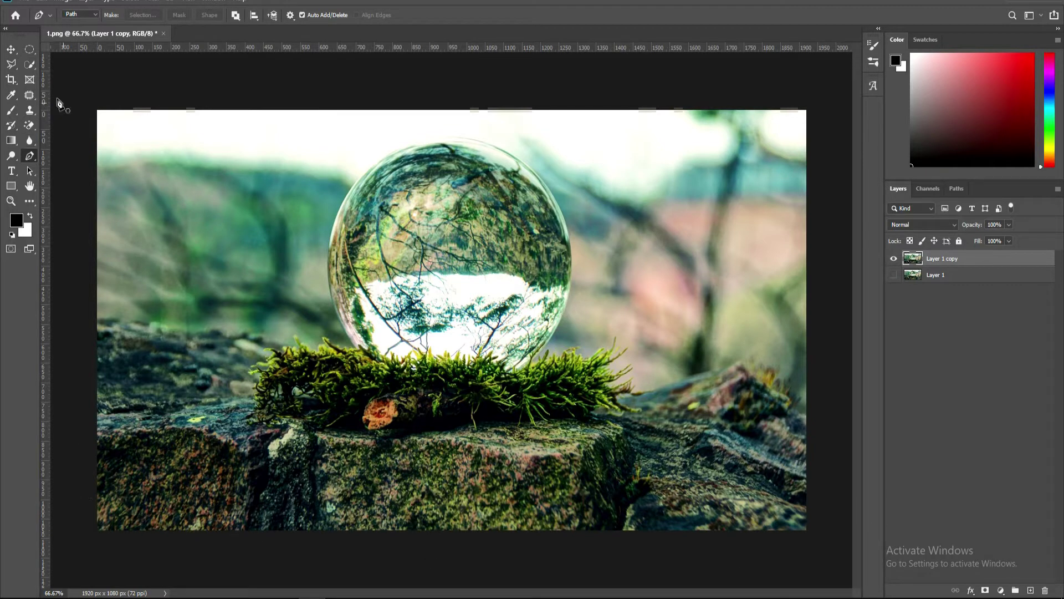
click(85, 85)
drag(111, 165, 171, 160)
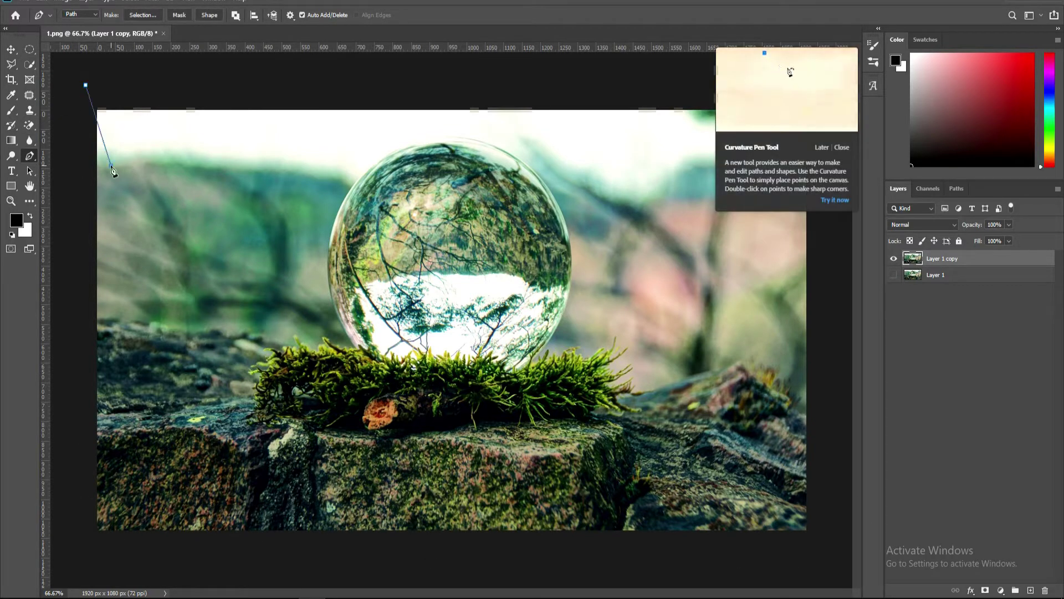
drag(352, 182, 444, 215)
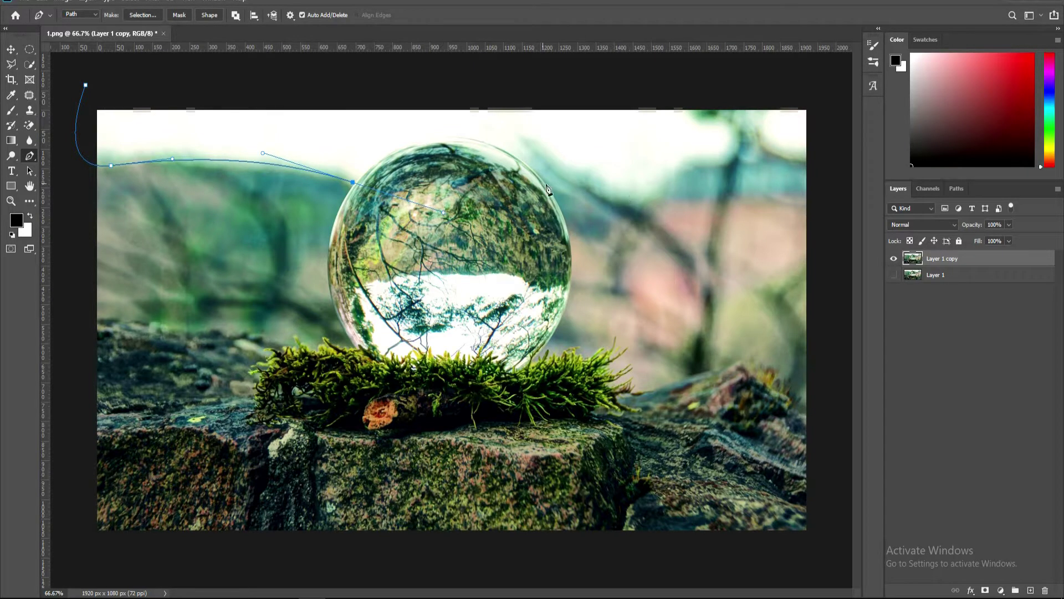
drag(546, 171, 577, 173)
Step: Continue the path along the hills to the right edge, close it, and make it a selection
drag(640, 188, 659, 182)
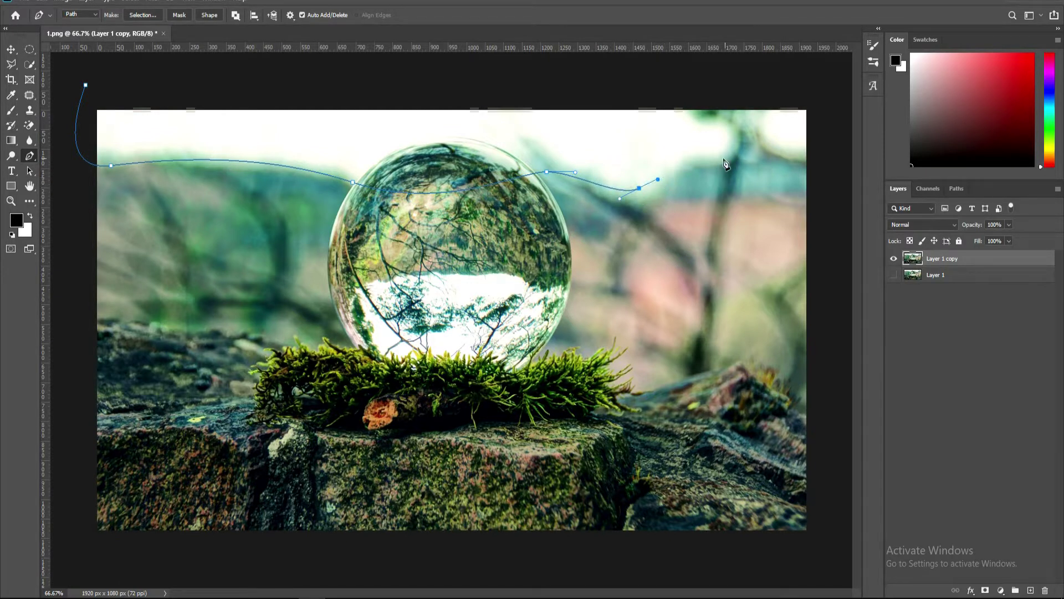
drag(725, 159, 852, 163)
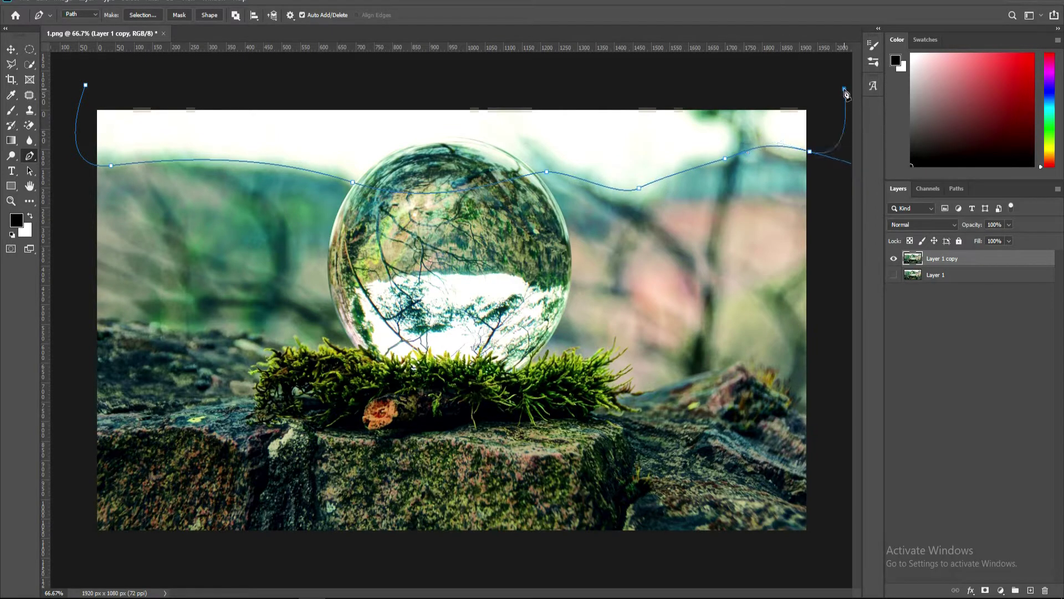
click(86, 84)
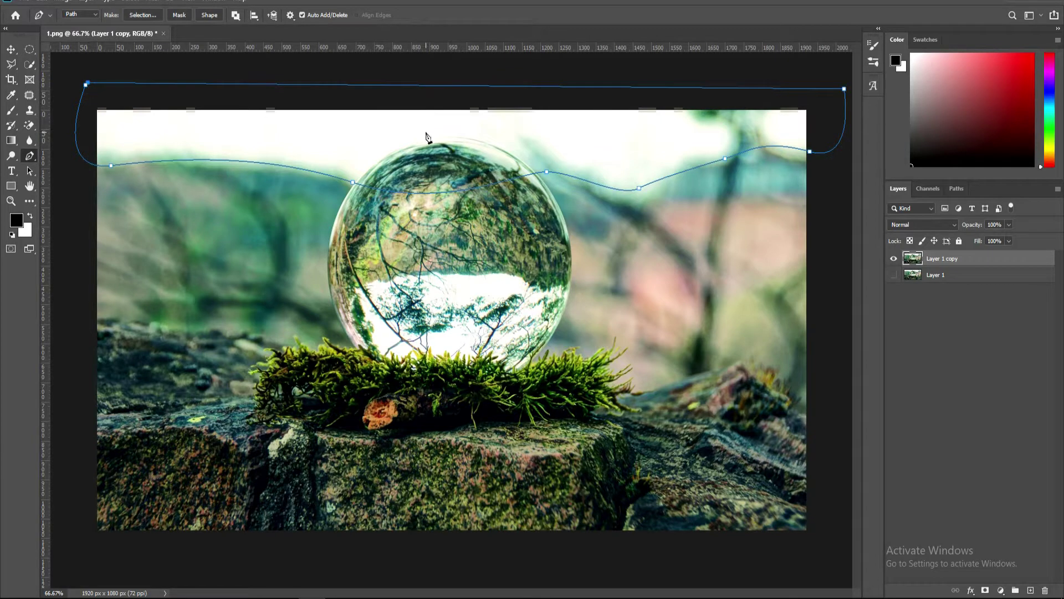
click(30, 170)
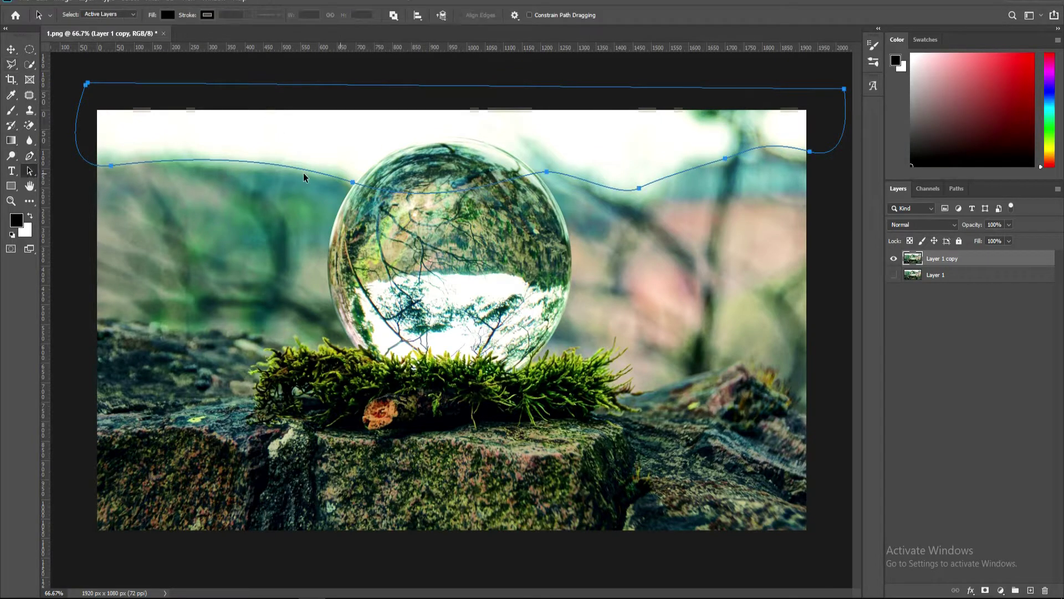
key(ctrl+Return)
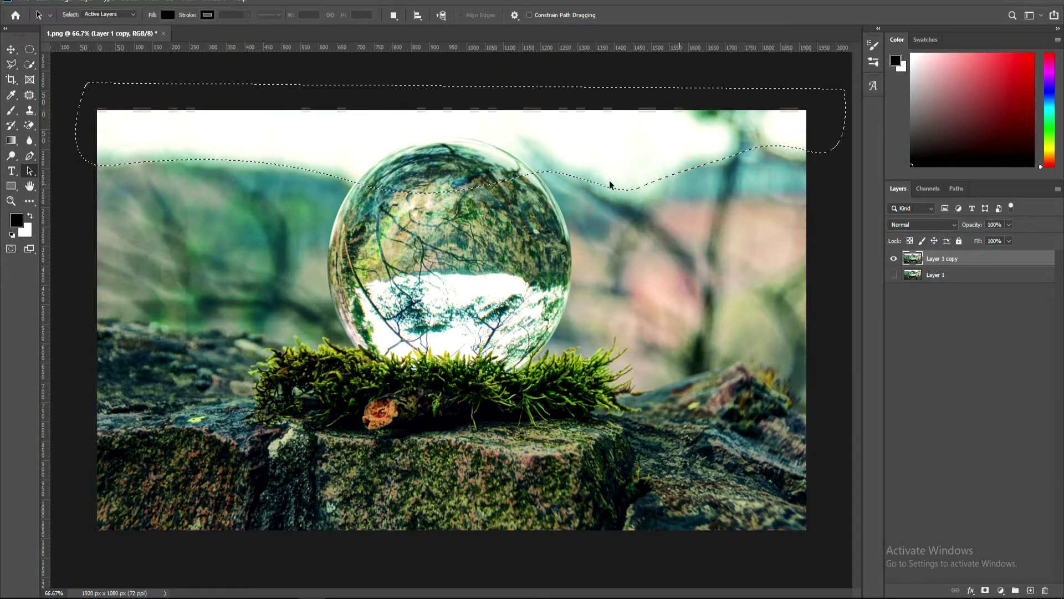
Step: Fill the sky selection with black on a new layer and deselect
click(1031, 590)
key(shift+F6)
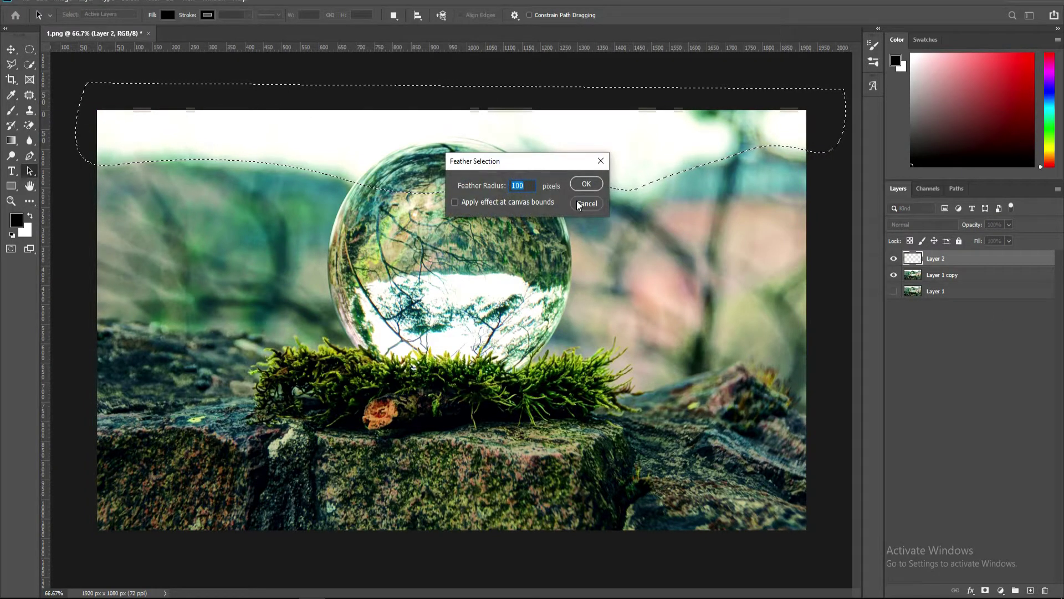
text(1)
key(Return)
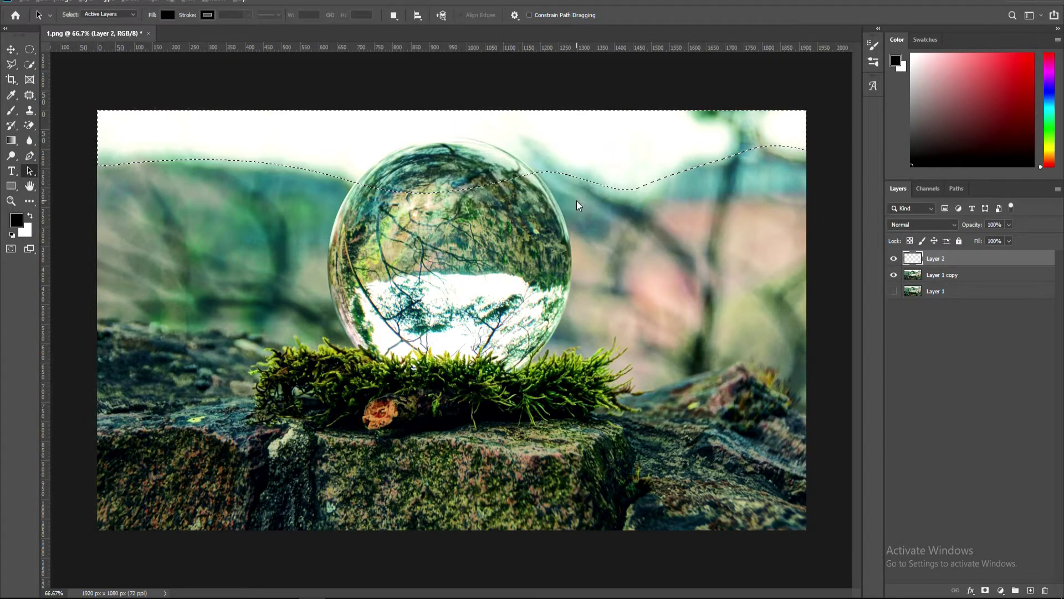
key(alt+BackSpace)
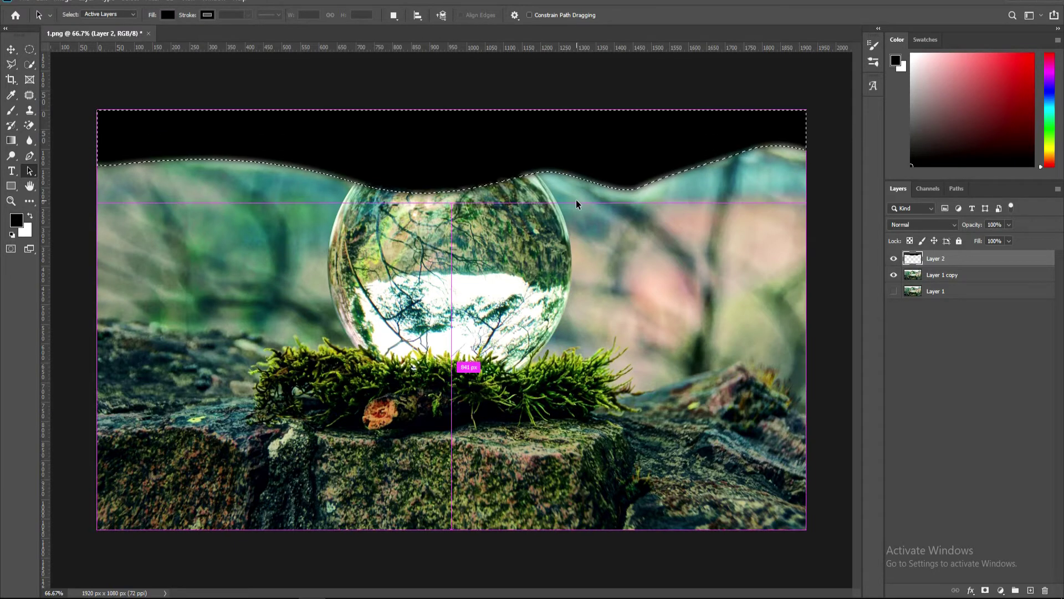
key(ctrl+d)
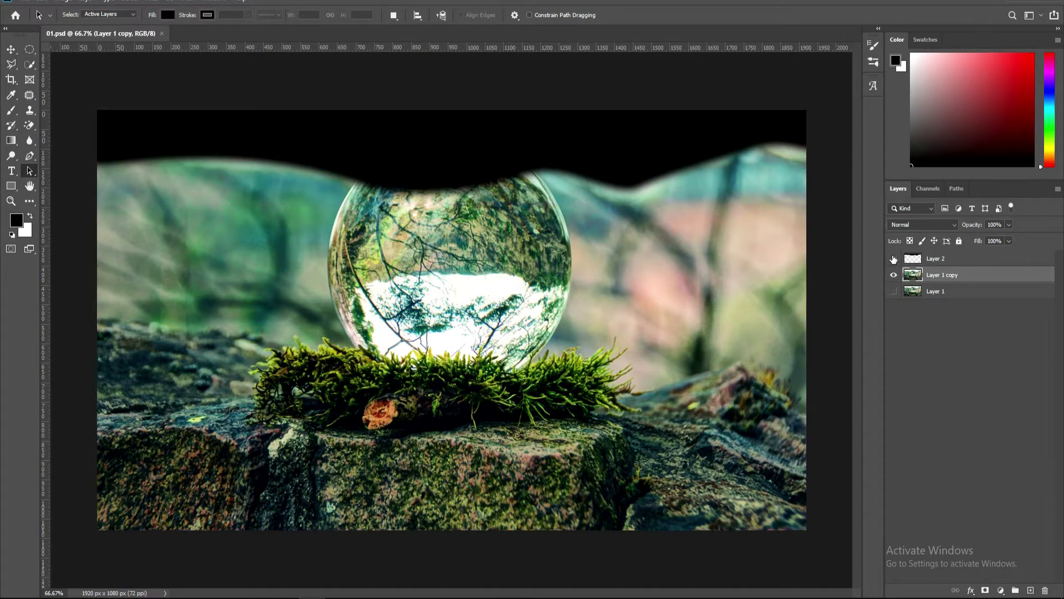
Step: Put Layer 2 into a new Group 1 and hide the group
click(894, 259)
click(943, 258)
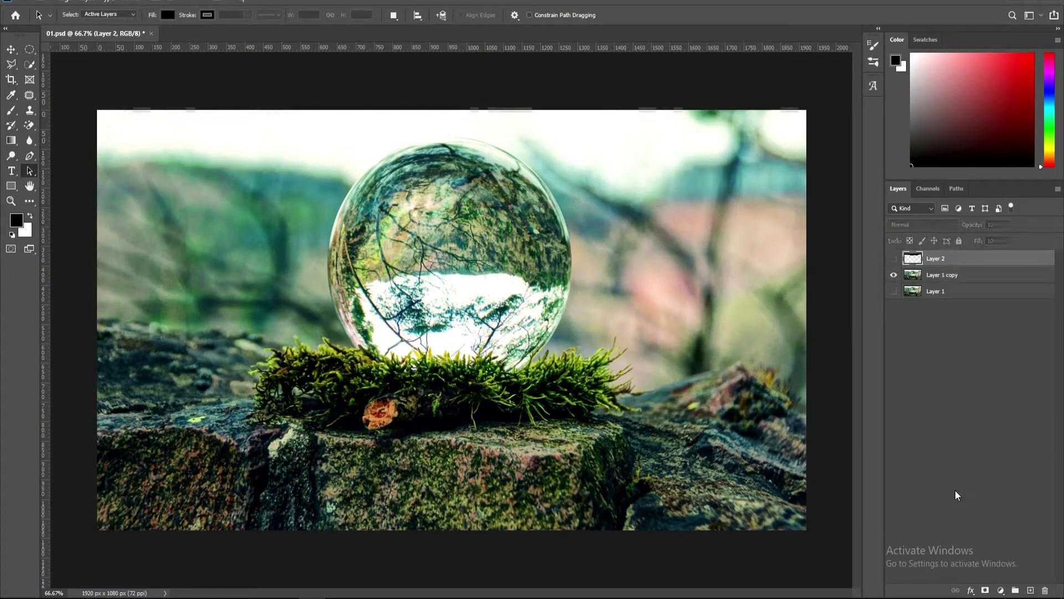
click(1016, 590)
drag(937, 274, 937, 261)
click(906, 259)
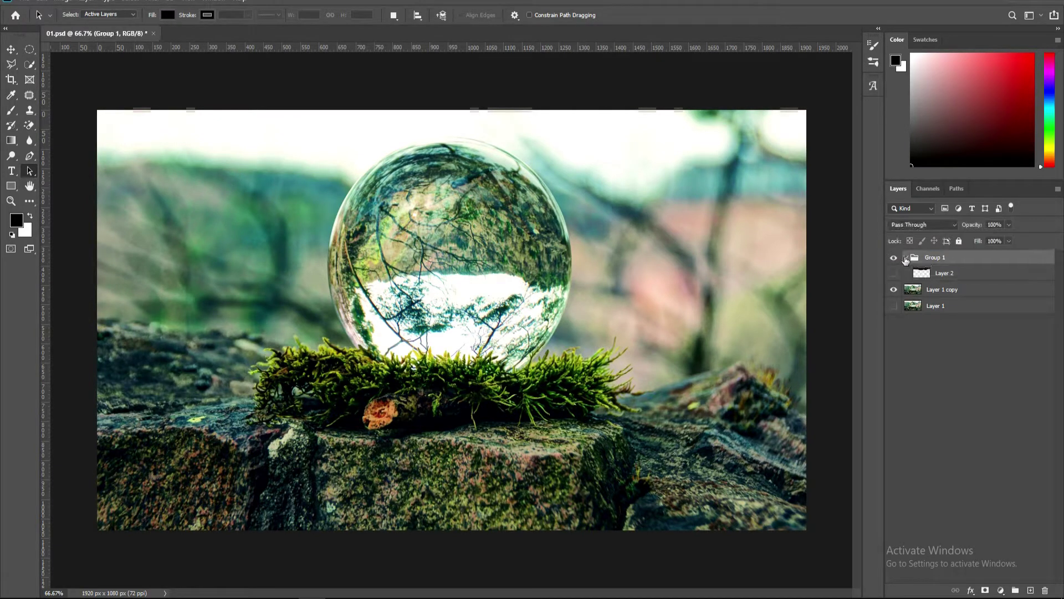
click(906, 257)
click(894, 258)
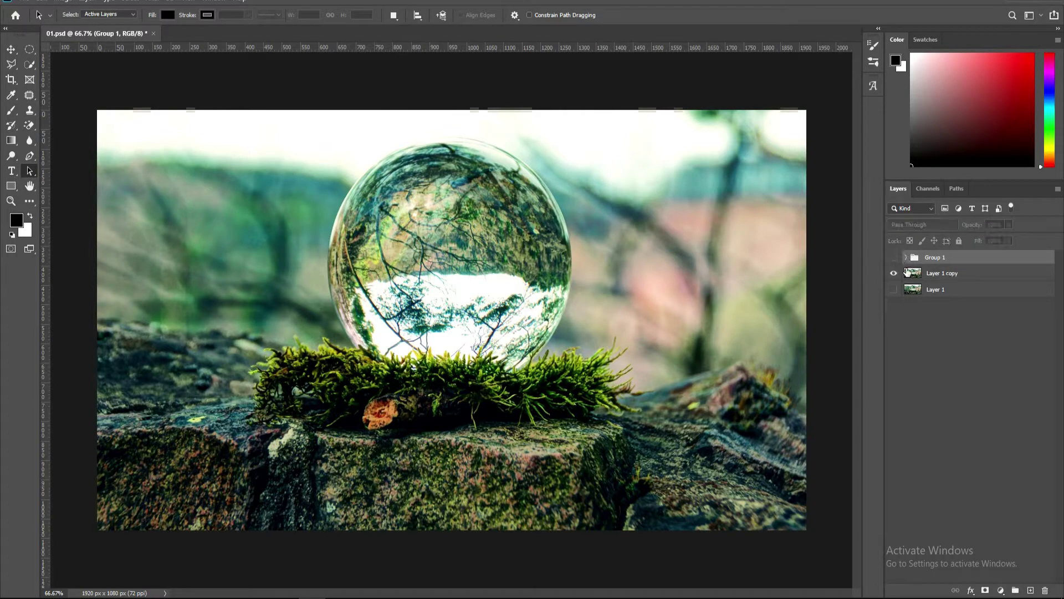
Step: Recheck the black sky fill inside Group 1, then hide the group again
click(907, 271)
click(906, 258)
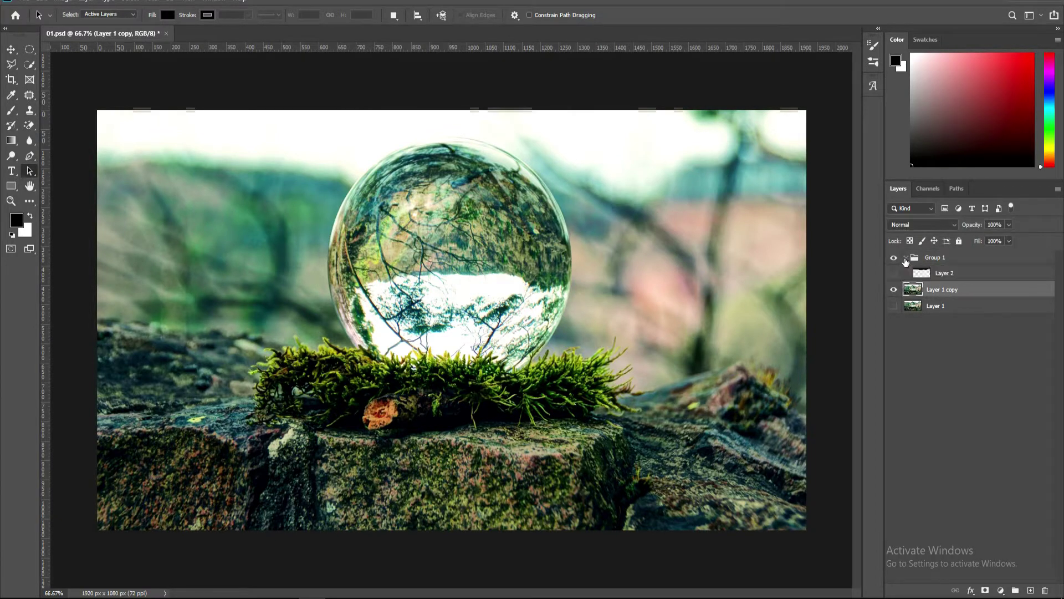
click(893, 273)
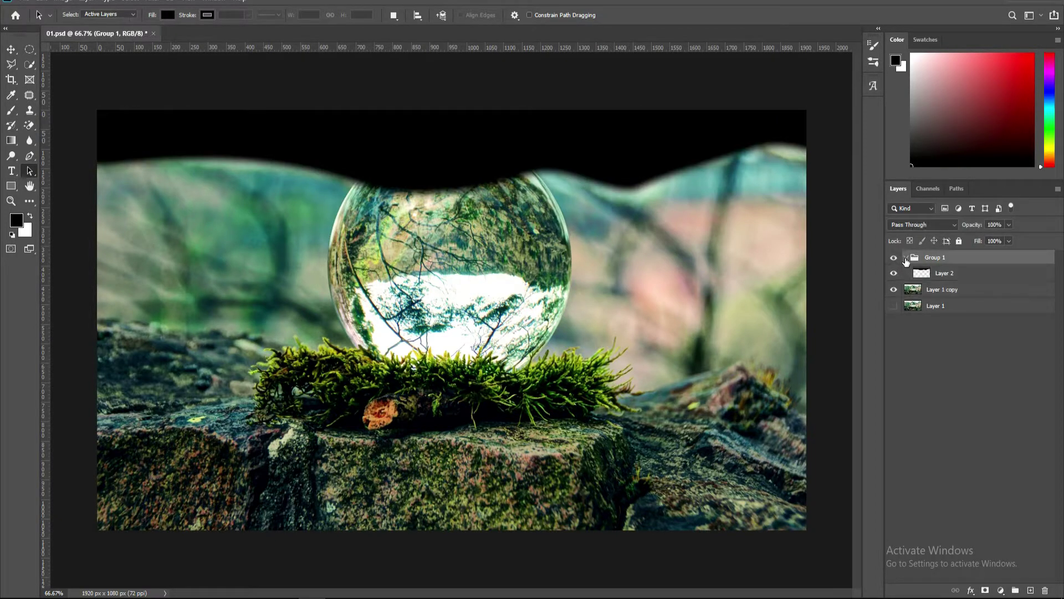
click(906, 258)
click(894, 258)
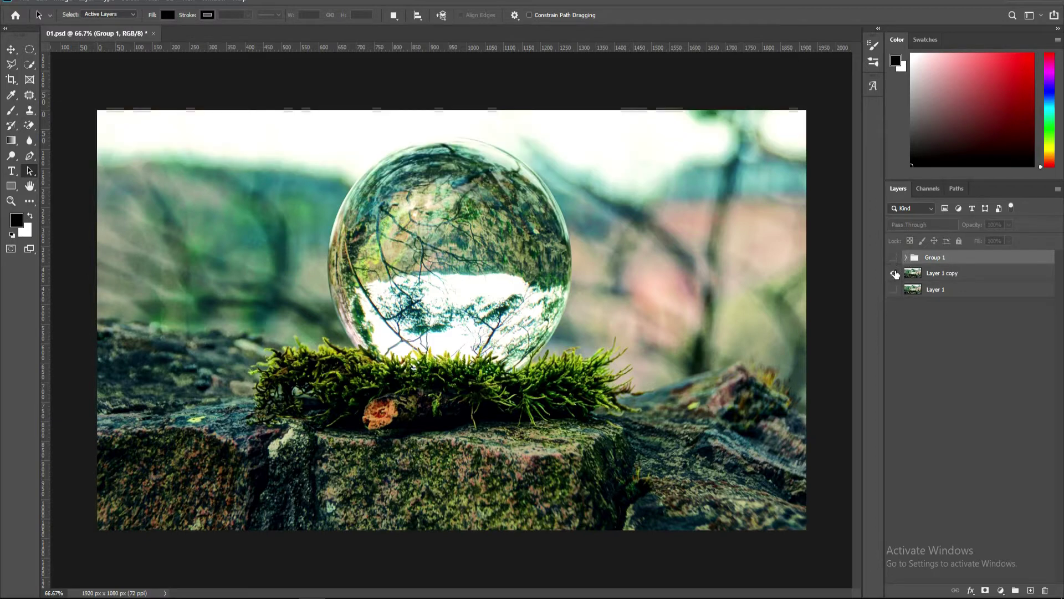
click(29, 156)
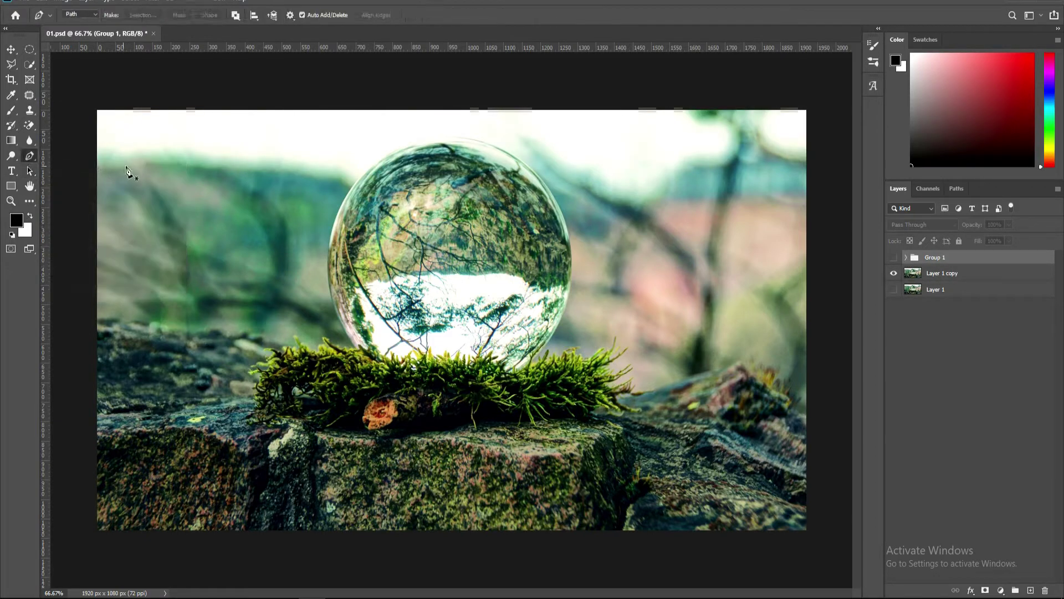
Step: Pen-trace a closed path around the lower photo below the wavy sky line
click(83, 166)
drag(351, 178, 414, 203)
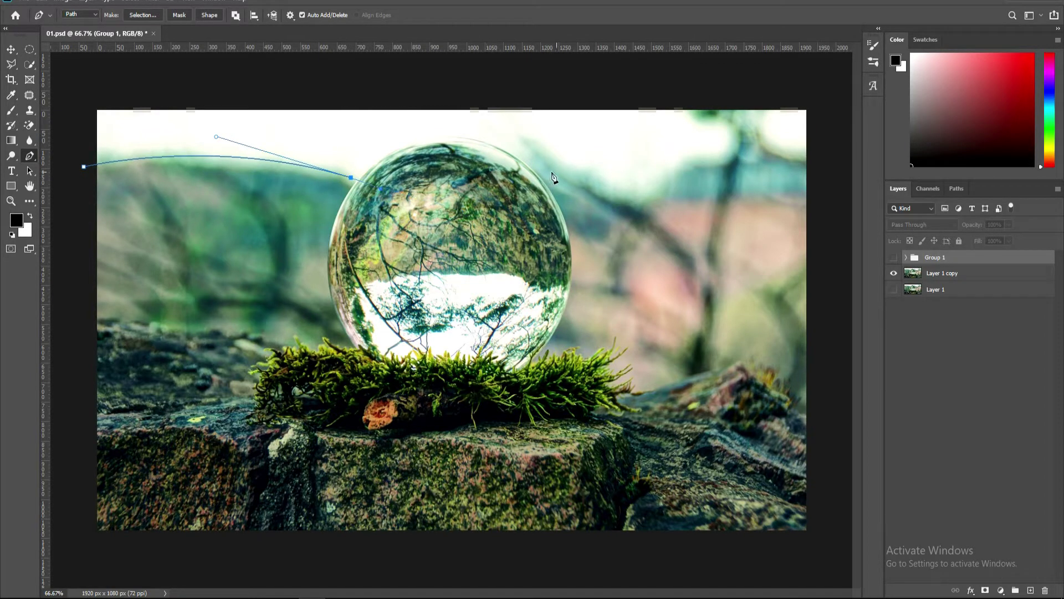
drag(603, 184, 653, 202)
drag(710, 160, 773, 151)
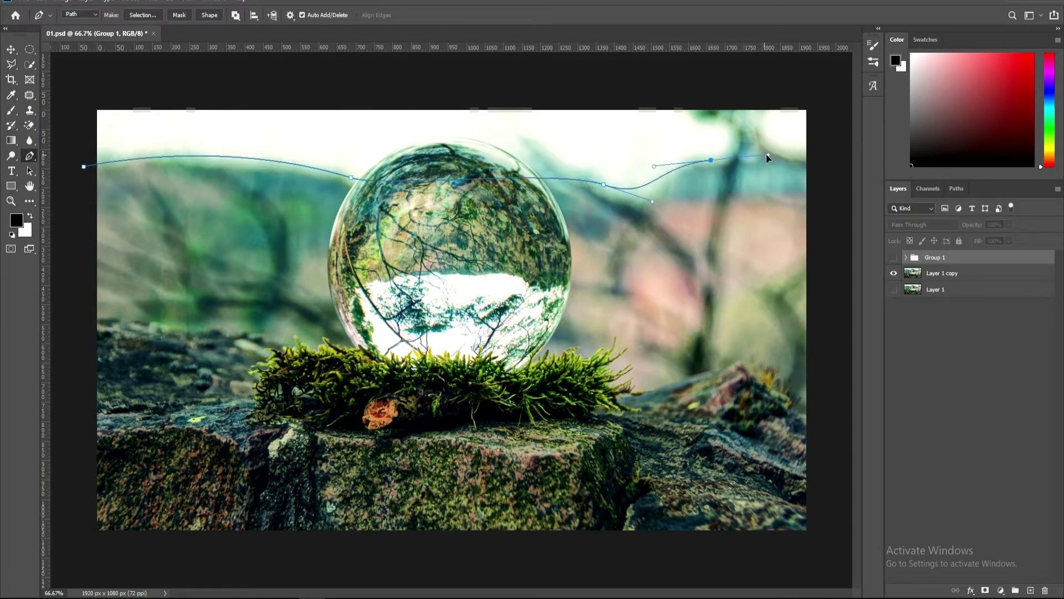
click(828, 158)
click(836, 553)
click(80, 554)
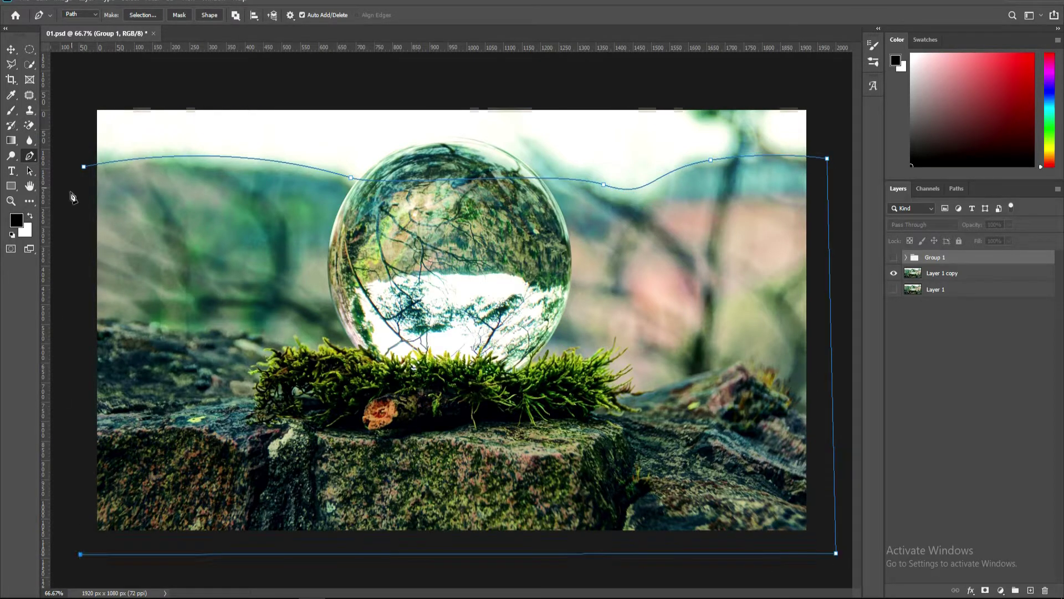
click(83, 167)
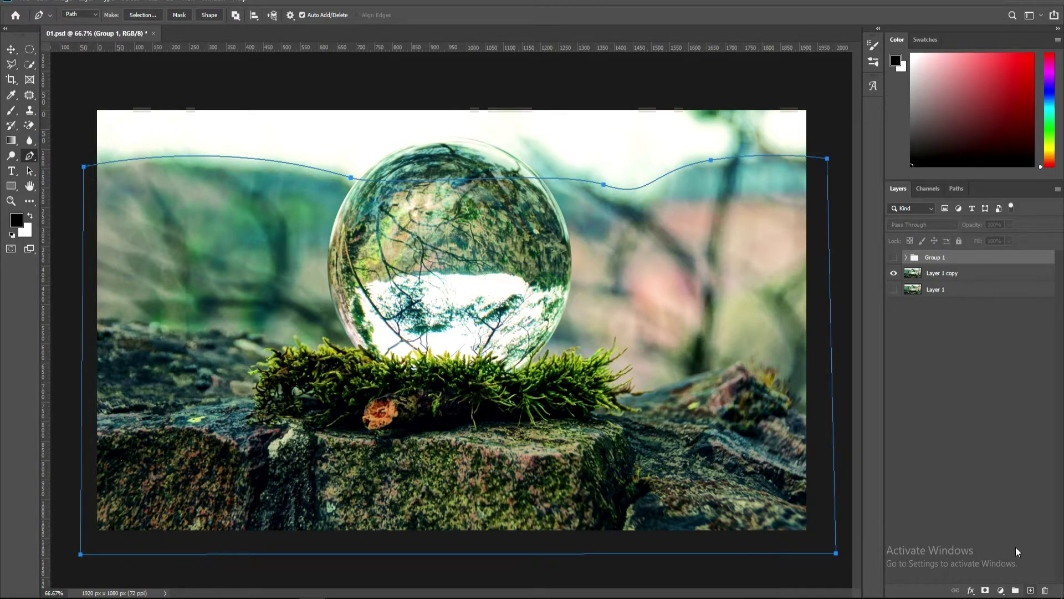
Step: Load the path as a selection on a new layer and pick the Black, White gradient
click(947, 275)
click(1031, 589)
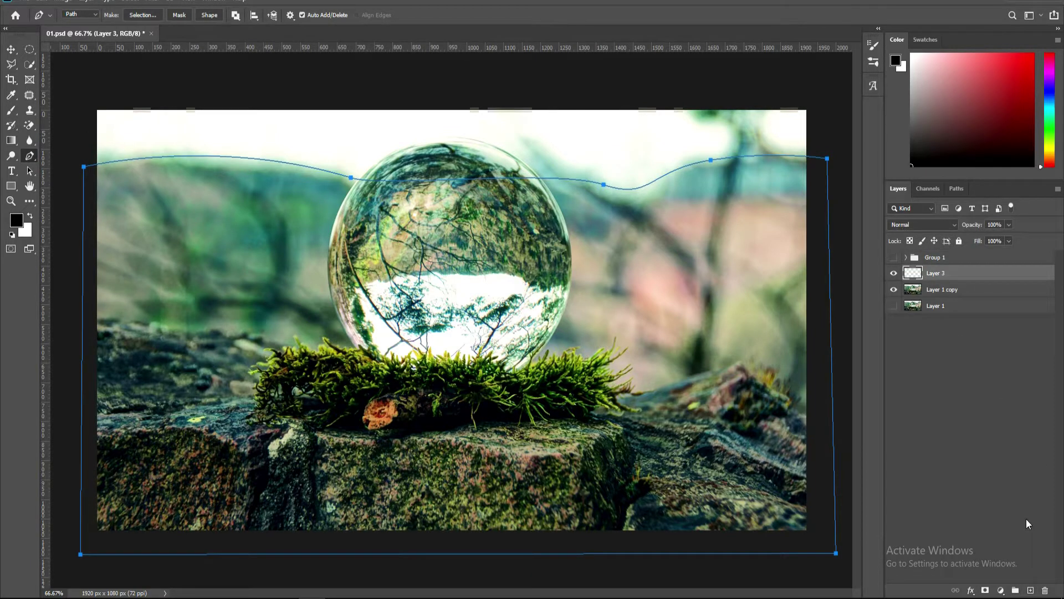
key(ctrl+Return)
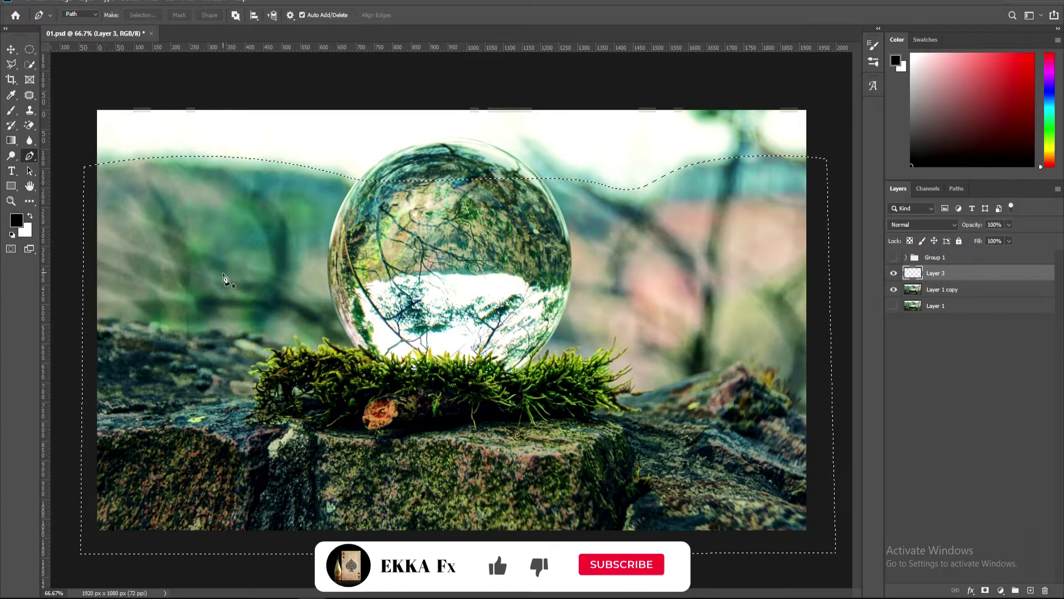
click(11, 140)
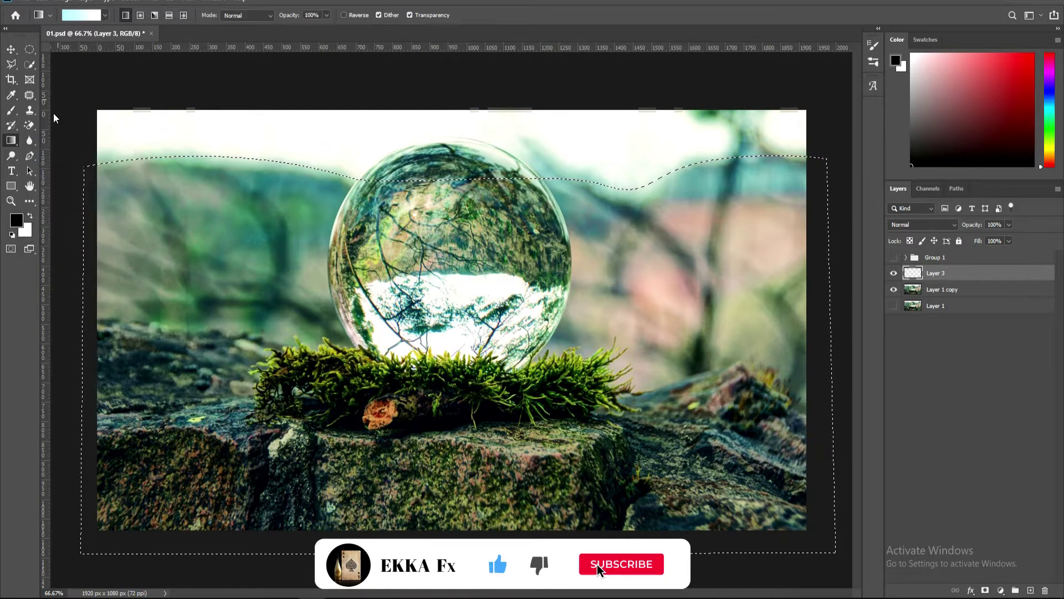
click(81, 15)
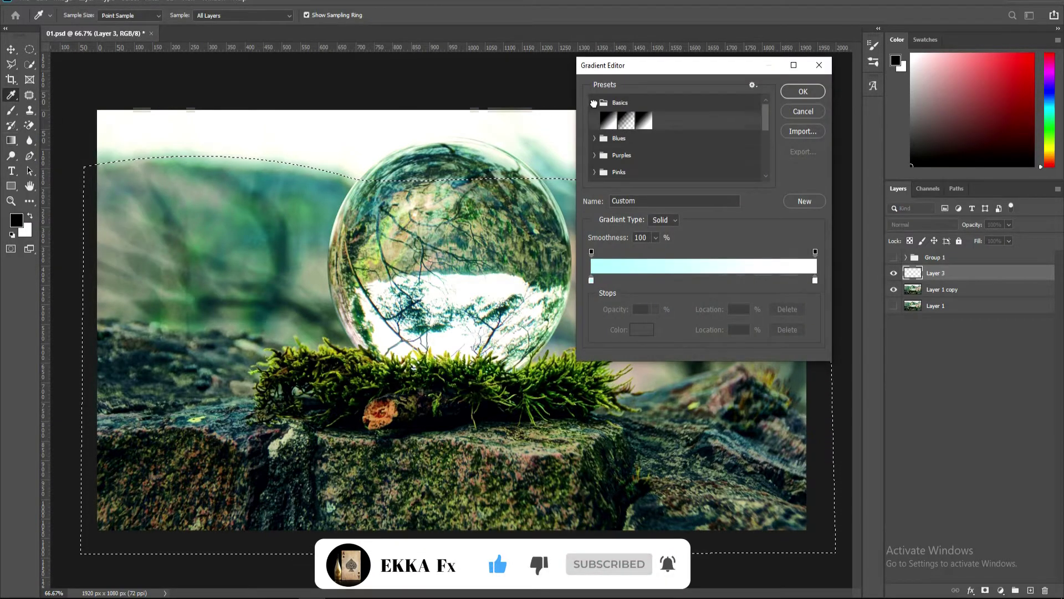
click(644, 120)
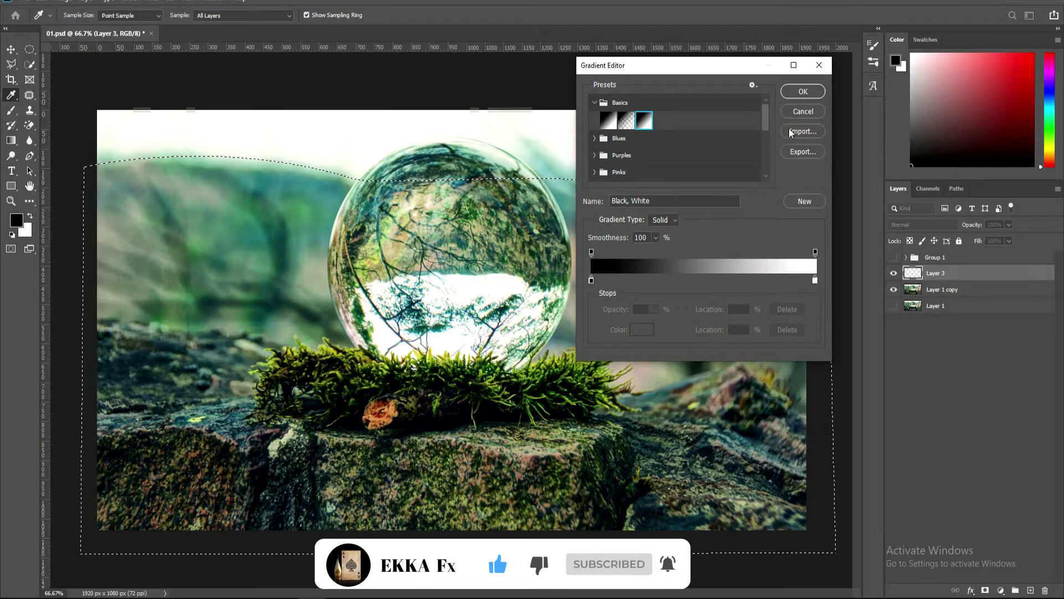
click(803, 92)
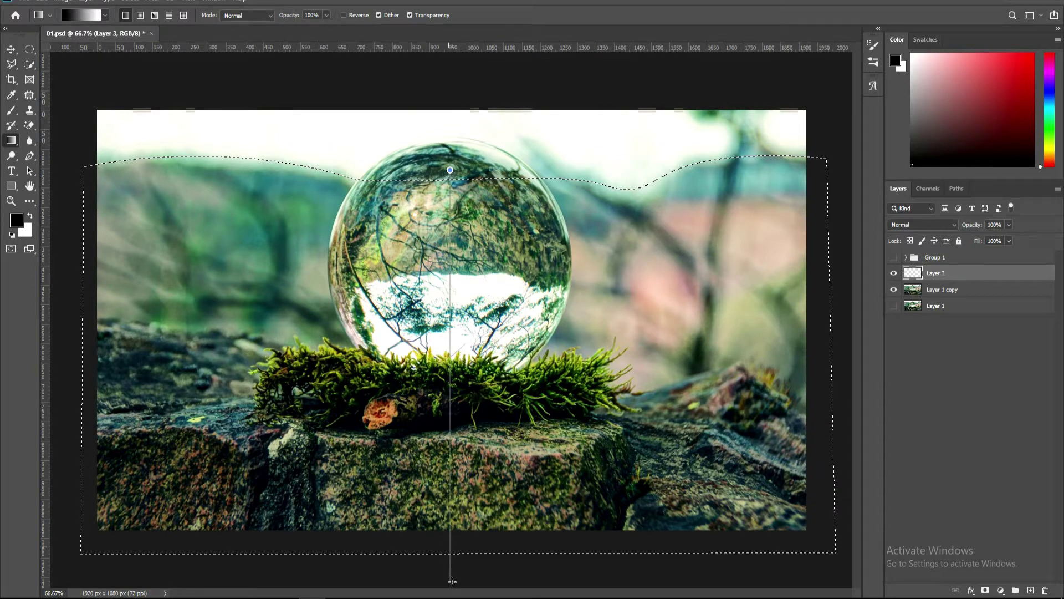
Step: Fill it with a top-to-bottom black-to-white gradient, save, and move Layer 3 into Group 1
drag(452, 581, 452, 581)
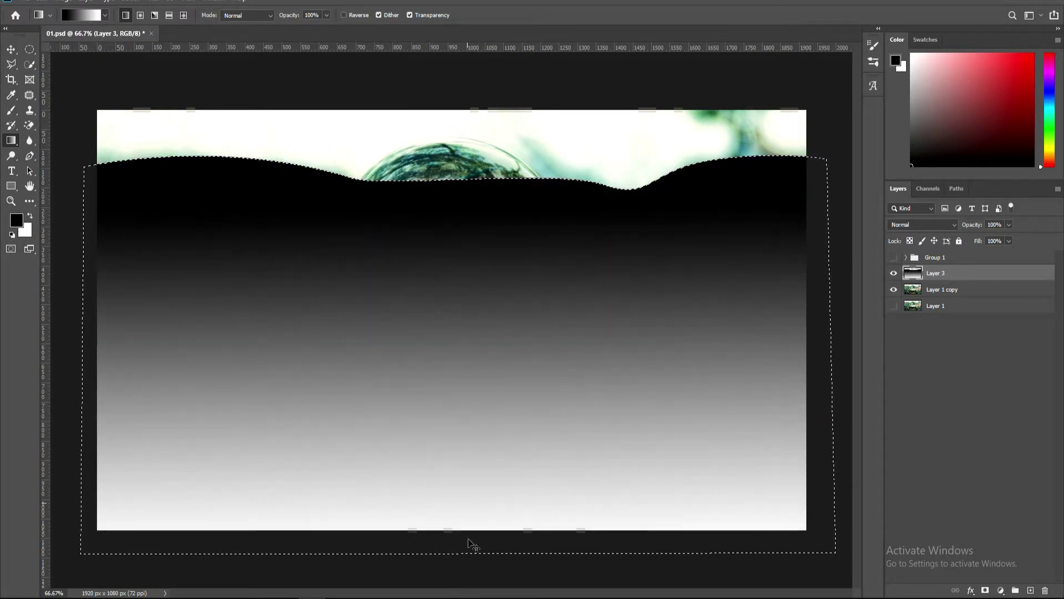
key(ctrl+d)
key(ctrl+s)
drag(930, 274, 931, 259)
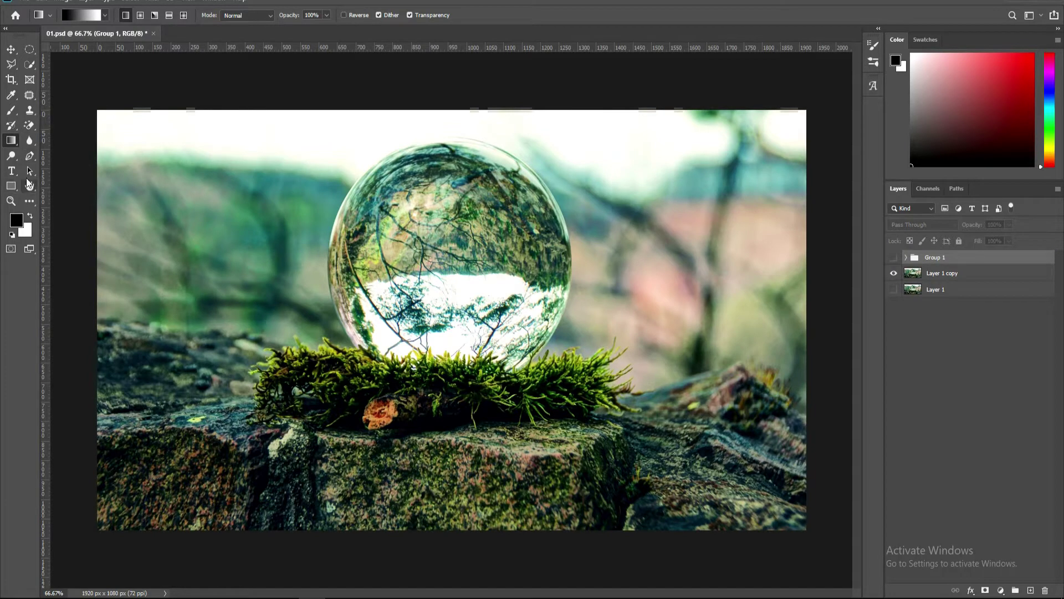
Step: Pen-trace the rocks' top edge from the left side past the moss
key(p)
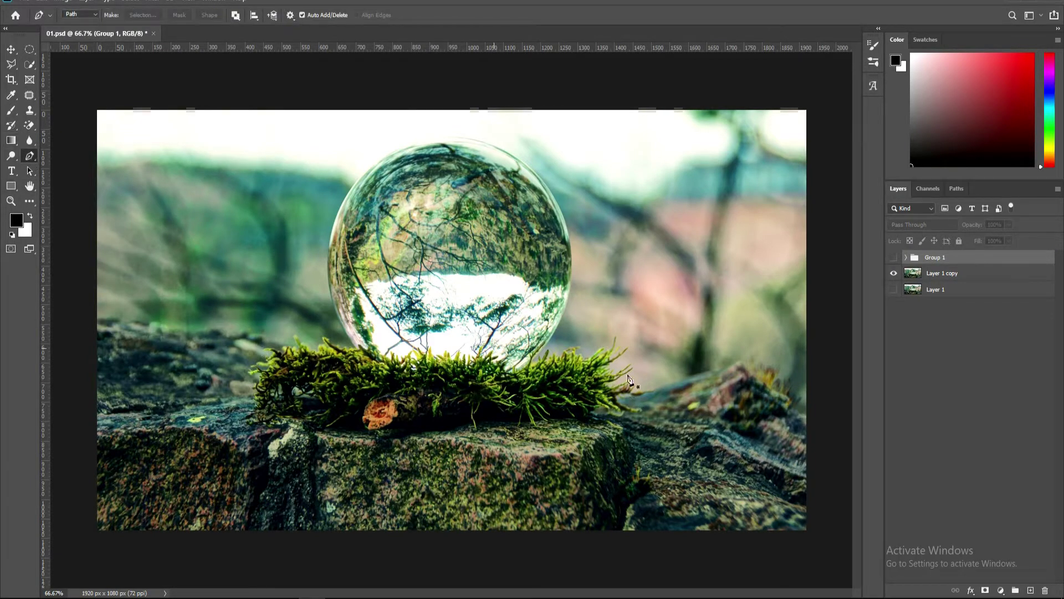
click(77, 321)
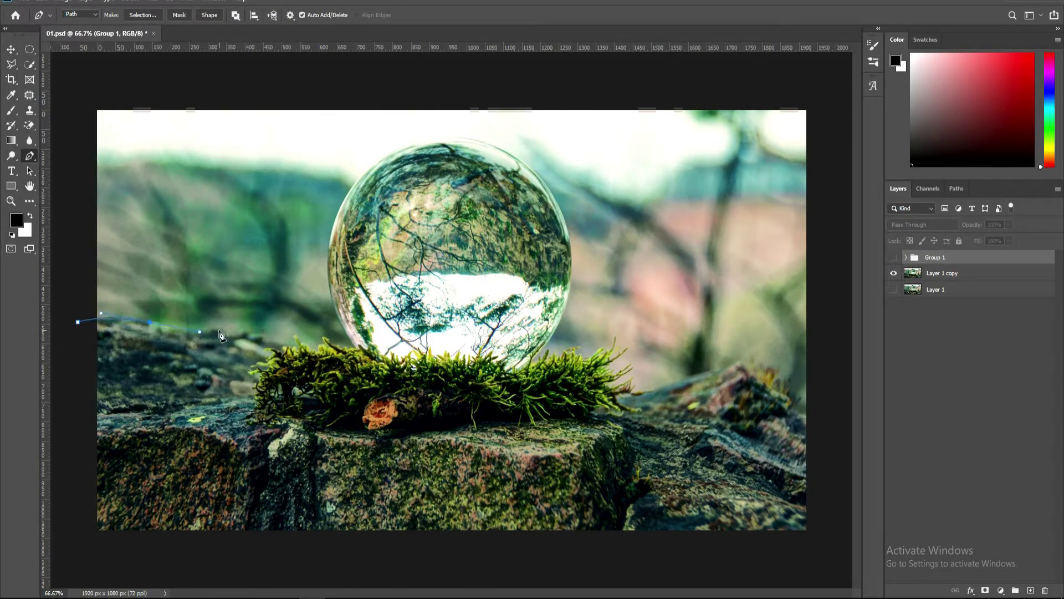
mouse_move(219, 331)
mouse_down()
mouse_move(238, 331)
mouse_move(273, 359)
mouse_up()
key(ctrl+plus)
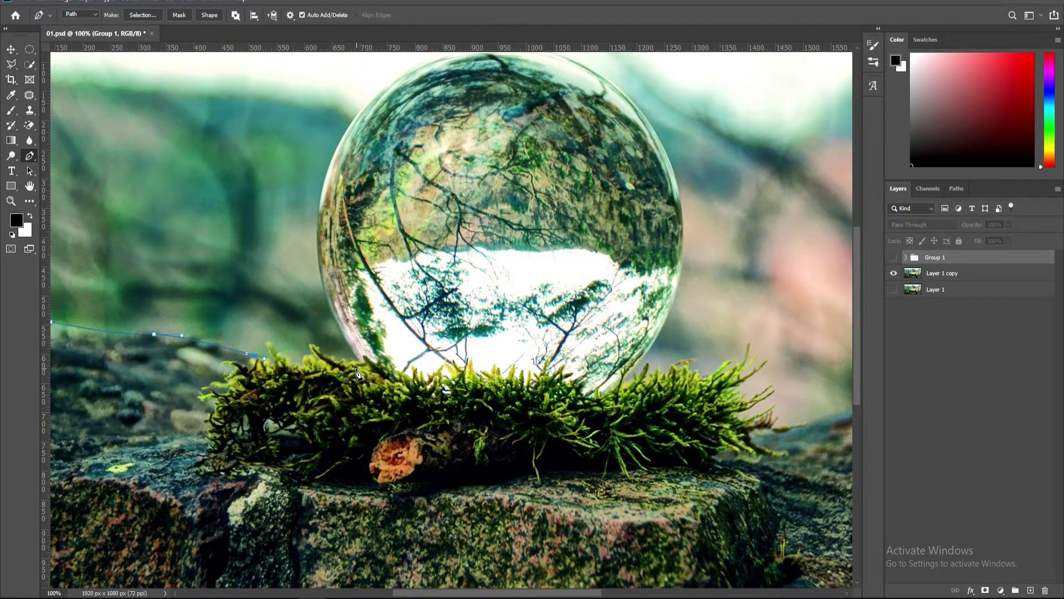
drag(369, 366, 410, 377)
key(ctrl+minus)
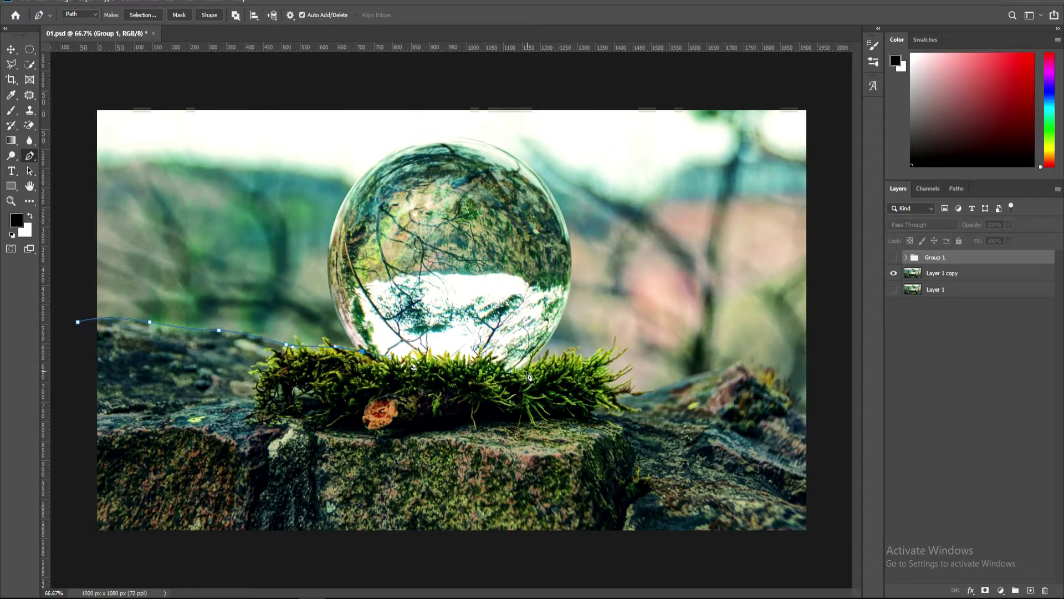
drag(528, 371, 549, 367)
Step: Extend the outline along the right-side rocks and close it below the image bottom
drag(623, 391, 660, 392)
drag(740, 361, 758, 366)
drag(810, 416, 838, 444)
click(837, 558)
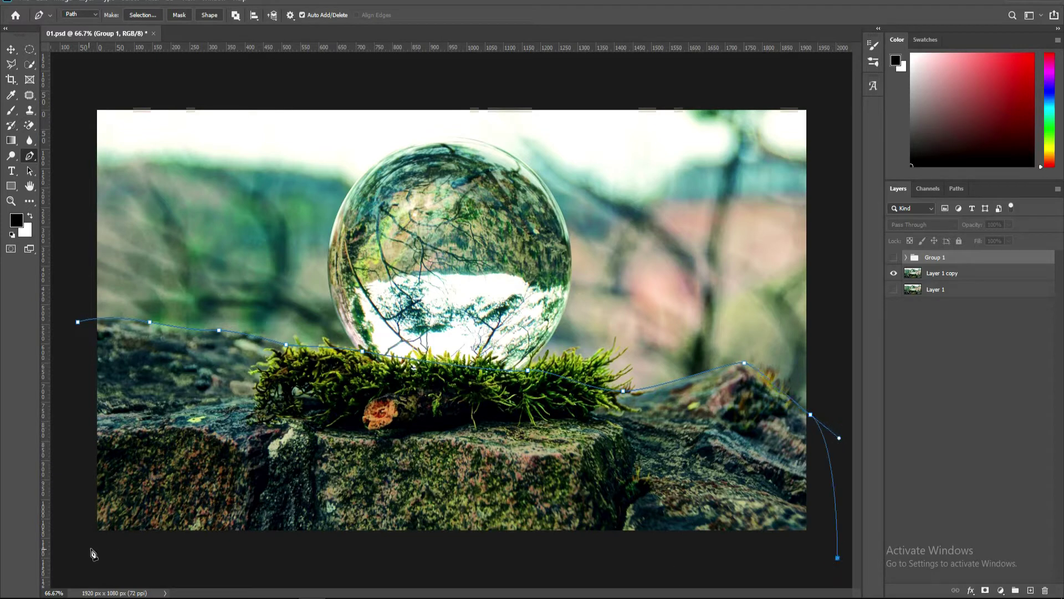
click(71, 560)
click(78, 322)
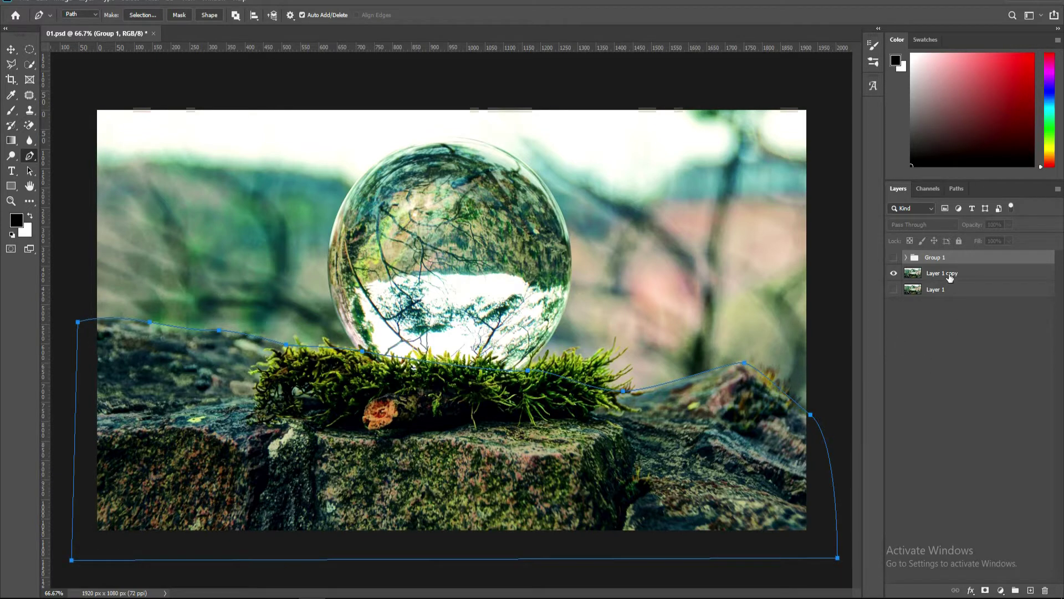
Step: Load the rock outline as a selection on a new layer and show Group 1
click(949, 276)
click(1031, 590)
key(ctrl+Return)
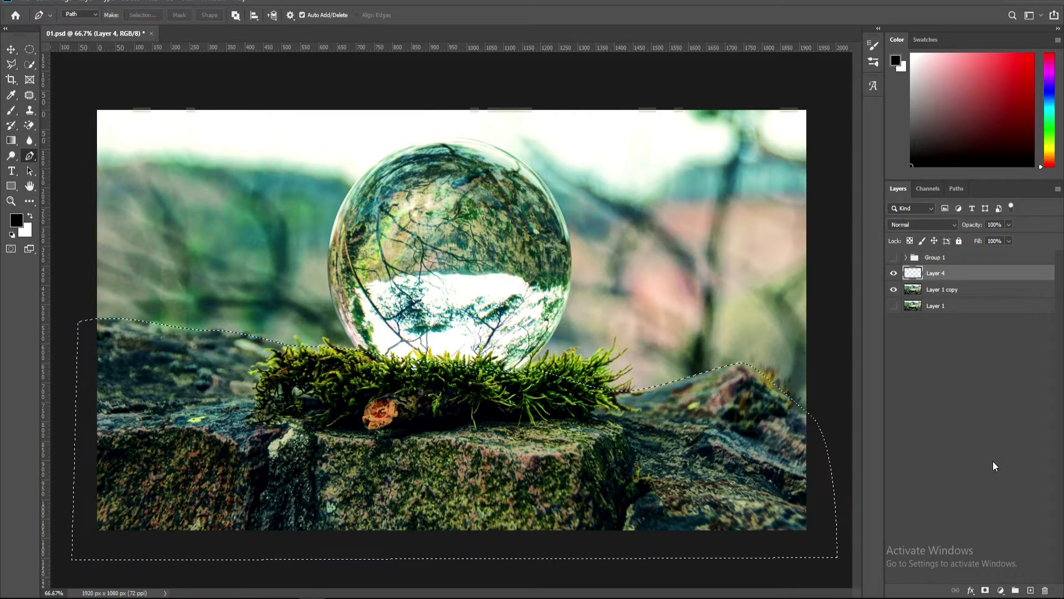
click(906, 258)
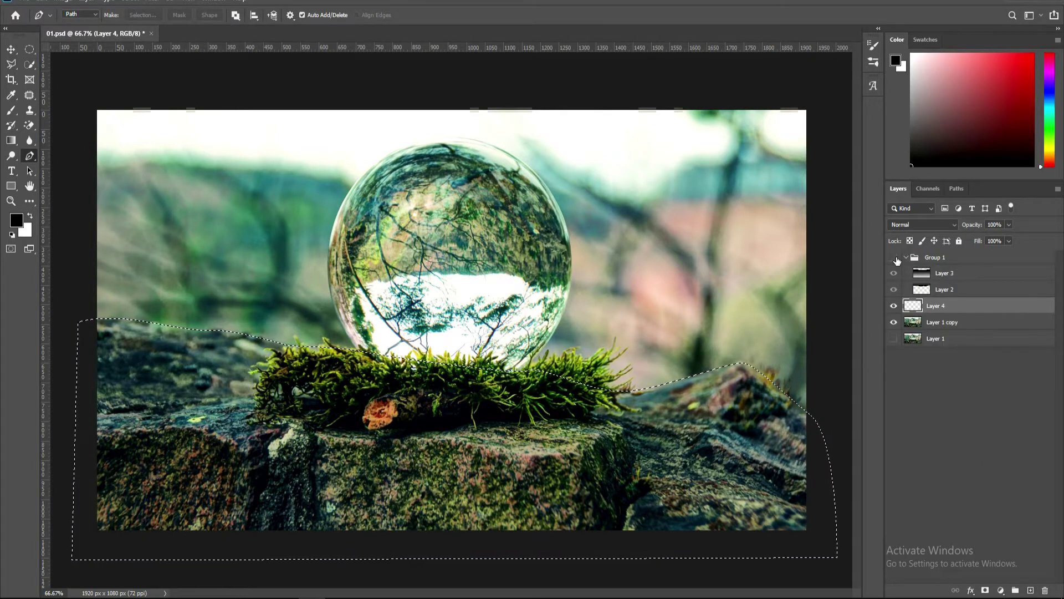
click(893, 257)
key(v)
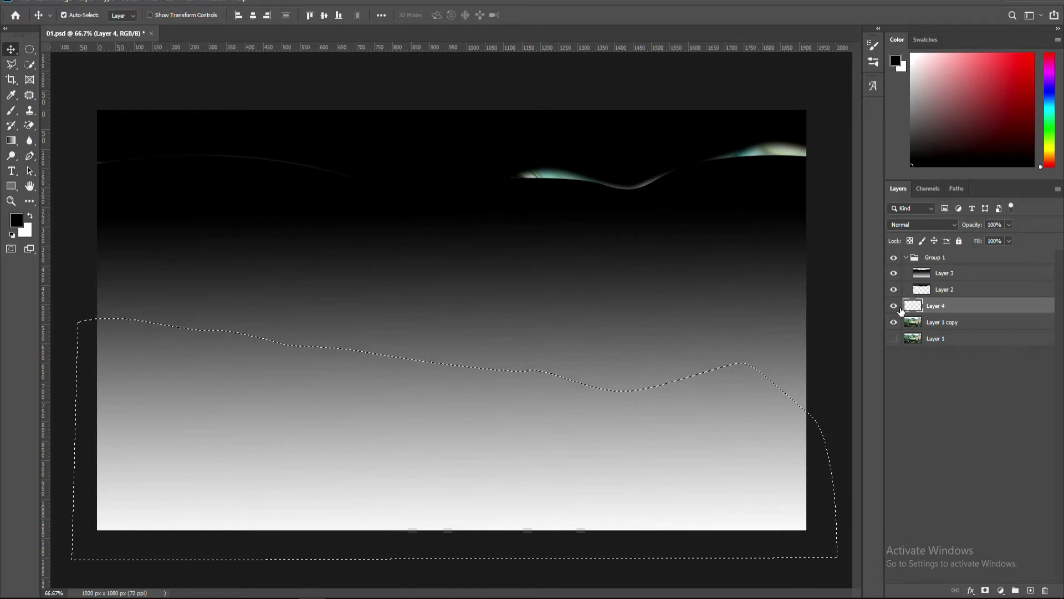
key(g)
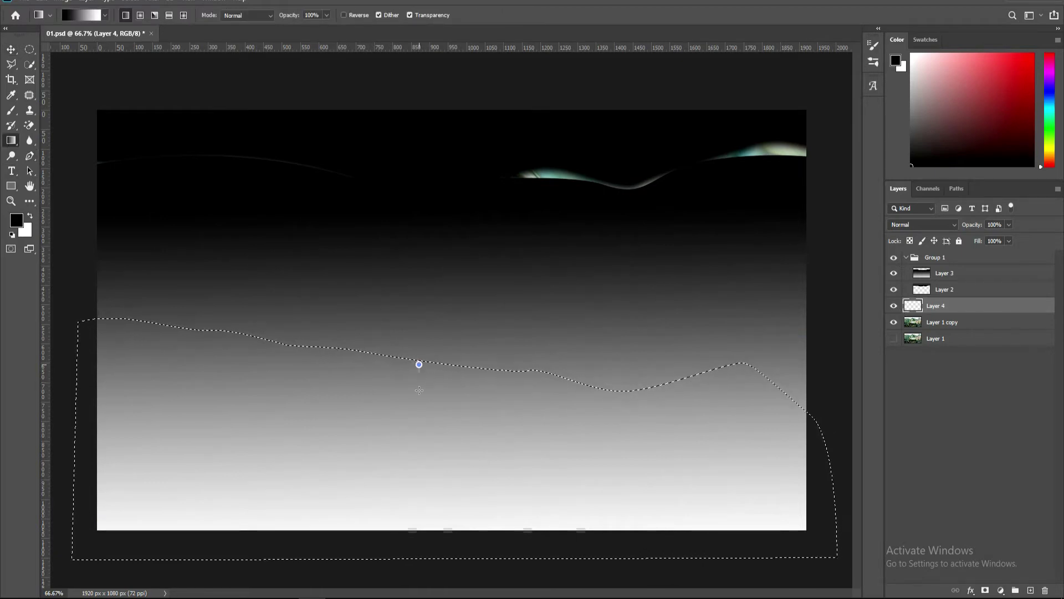
Step: Fill the rocks with a vertical gradient, move Layer 4 into Group 1, and refine it
drag(418, 363, 419, 586)
drag(948, 304, 948, 273)
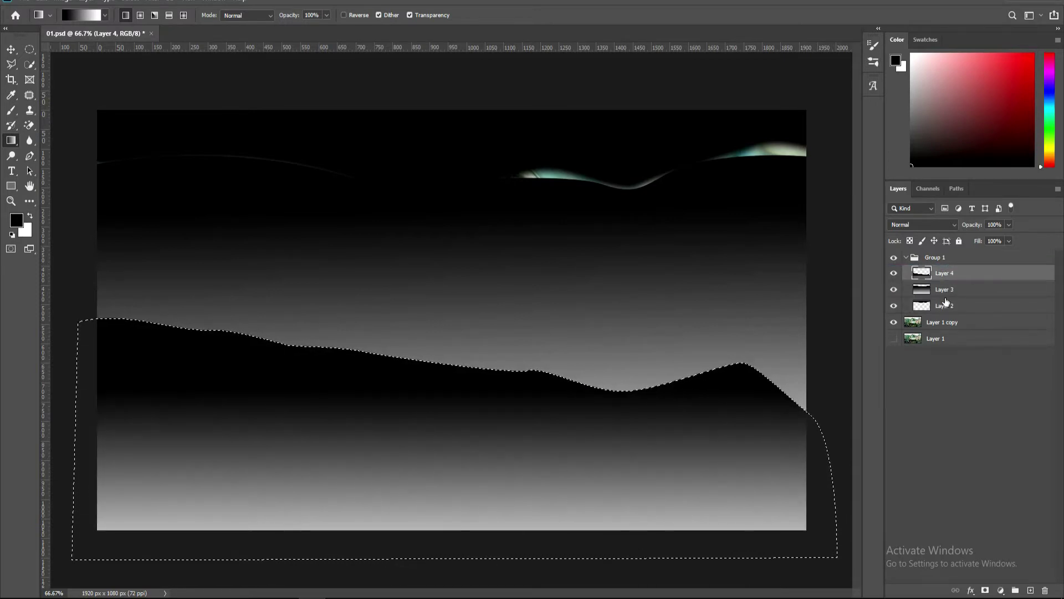
drag(408, 181, 439, 532)
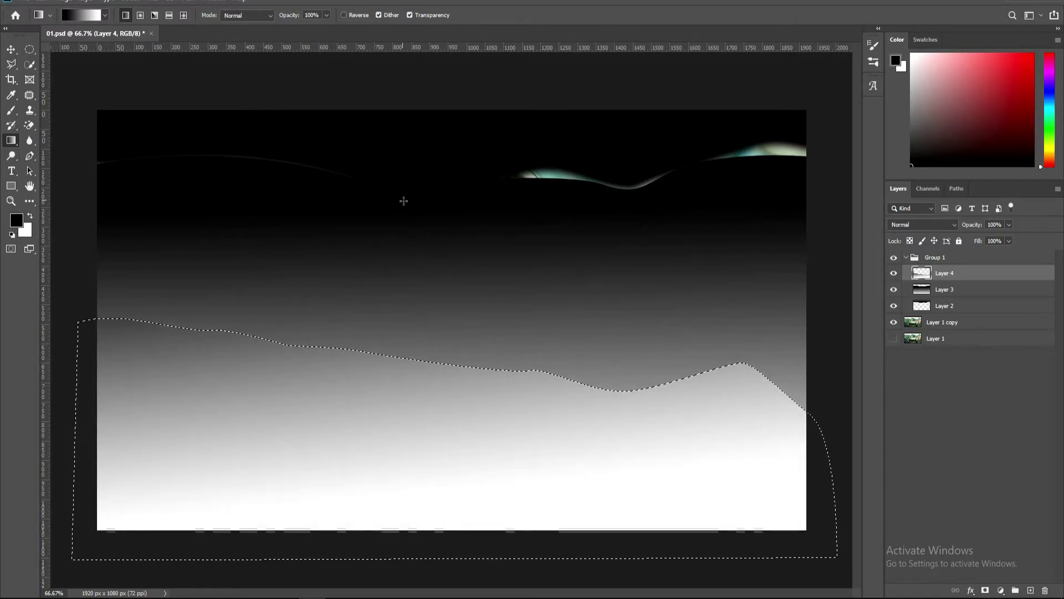
drag(405, 193, 427, 493)
drag(397, 233, 413, 525)
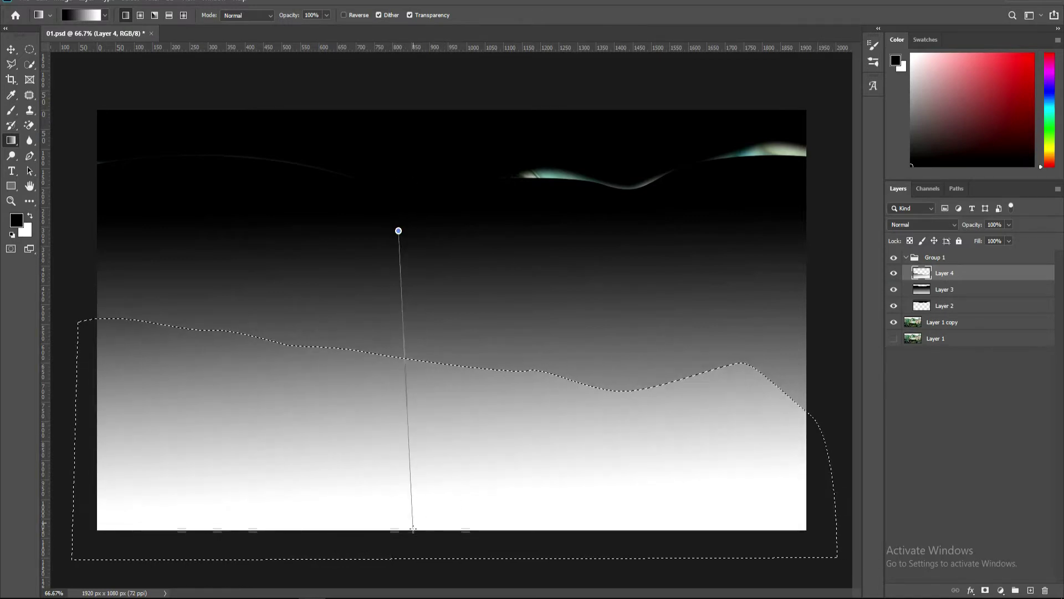
drag(403, 222, 435, 529)
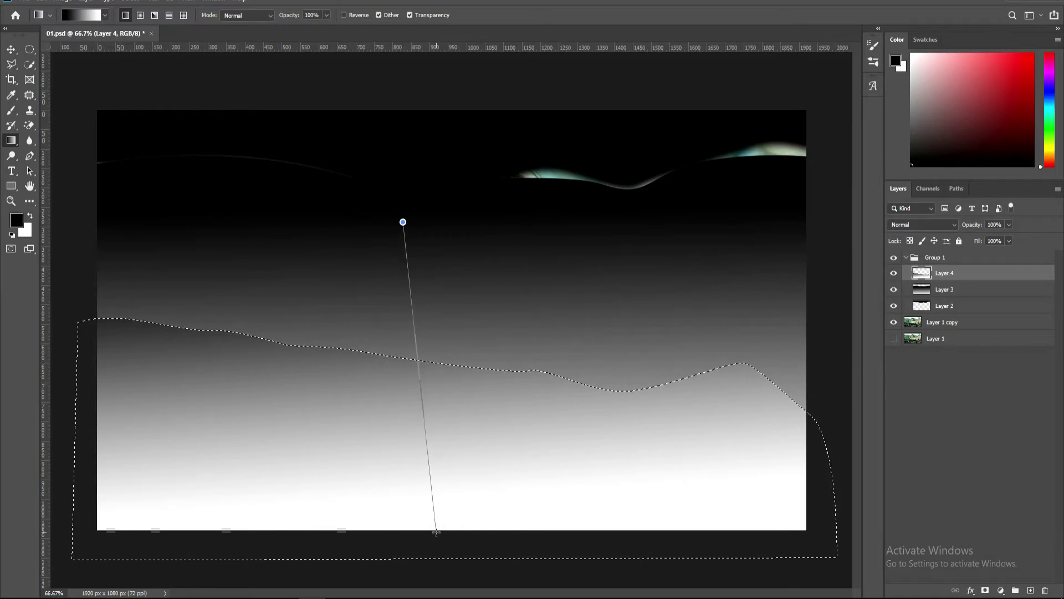
drag(402, 233, 405, 532)
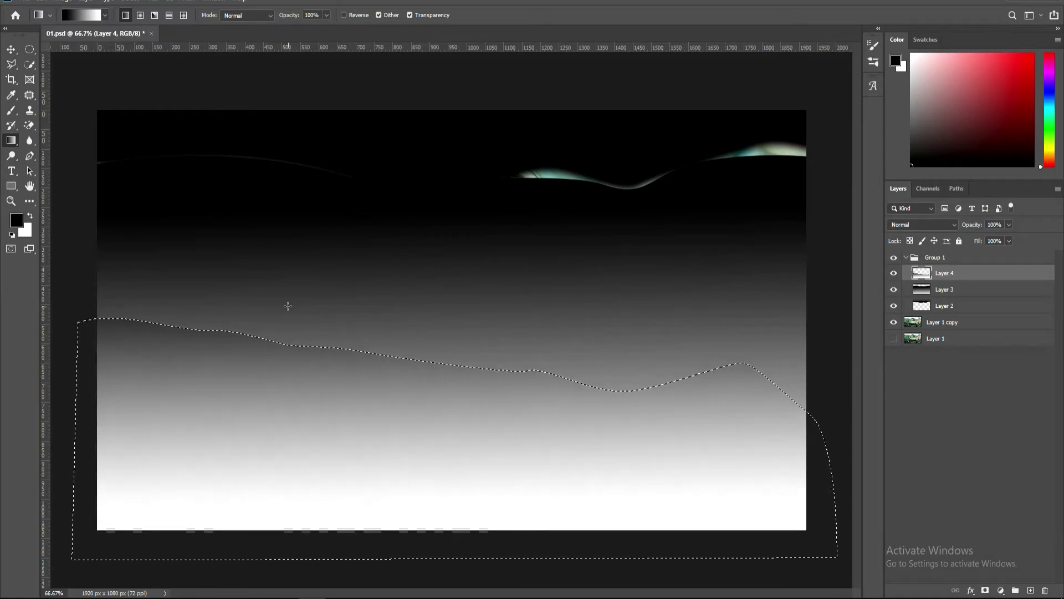
key(ctrl+d)
key(alt+bracketleft)
Step: Stretch Layer 2's black sky fill taller downward and save
click(933, 305)
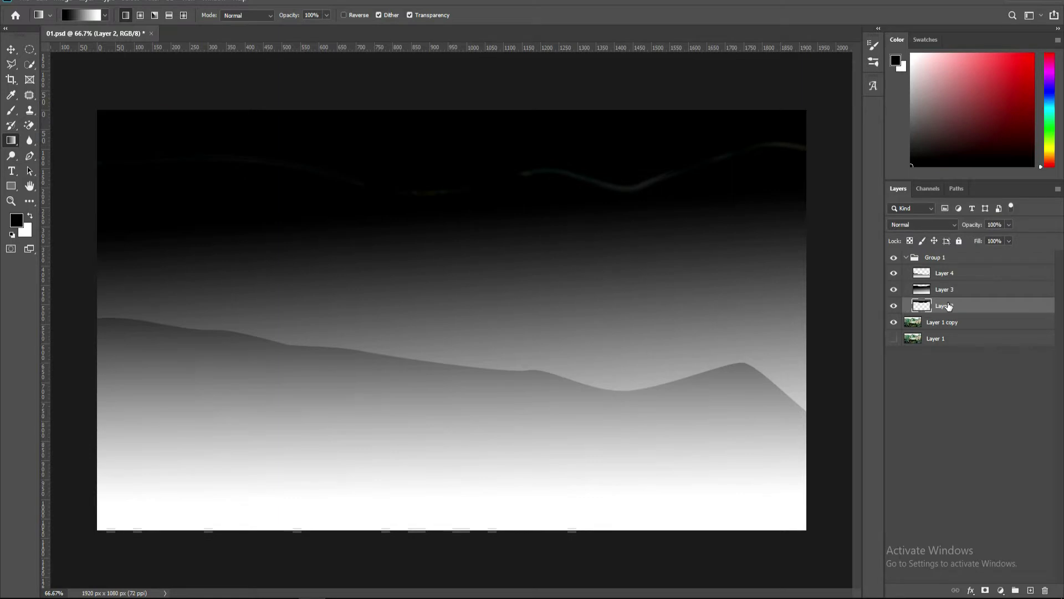
key(ctrl+t)
drag(452, 203, 452, 226)
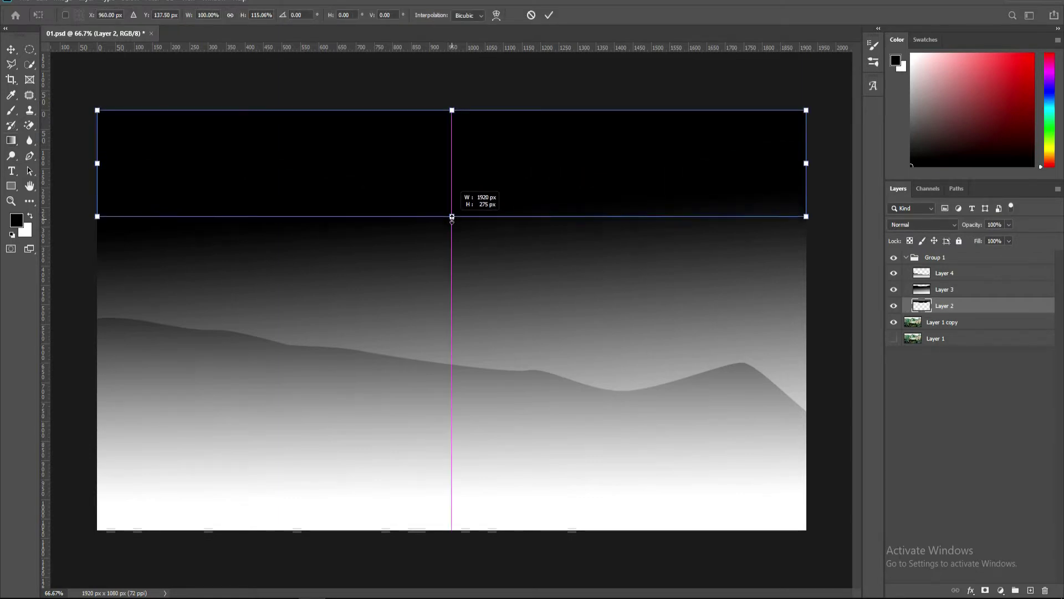
key(Return)
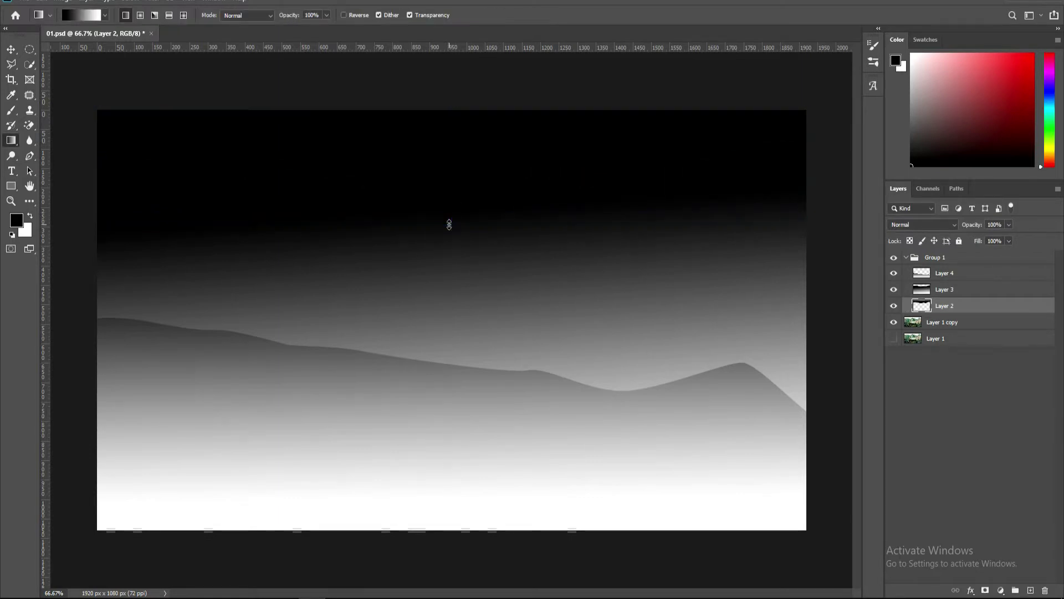
click(11, 50)
key(ctrl+s)
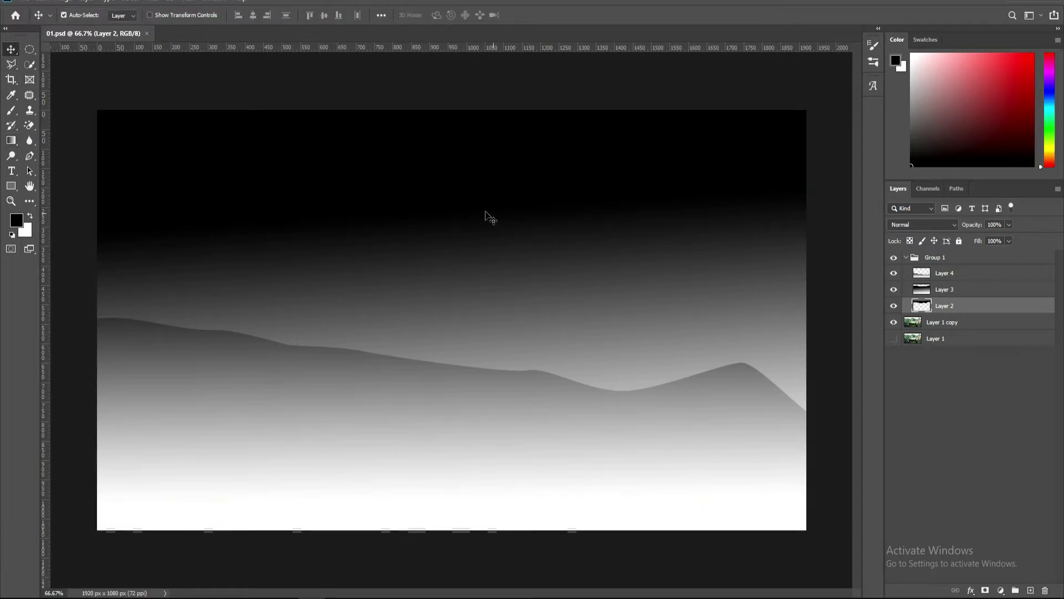
Step: Stretch the dark sky gradient on Layer 2 further down the canvas
click(894, 306)
key(ctrl+t)
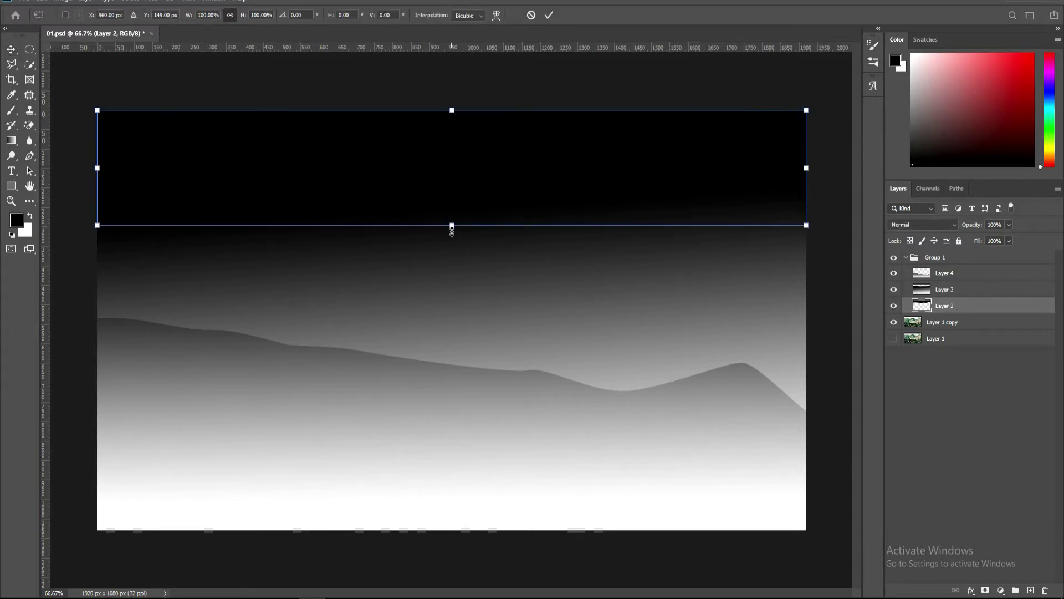
drag(452, 228, 452, 245)
key(Return)
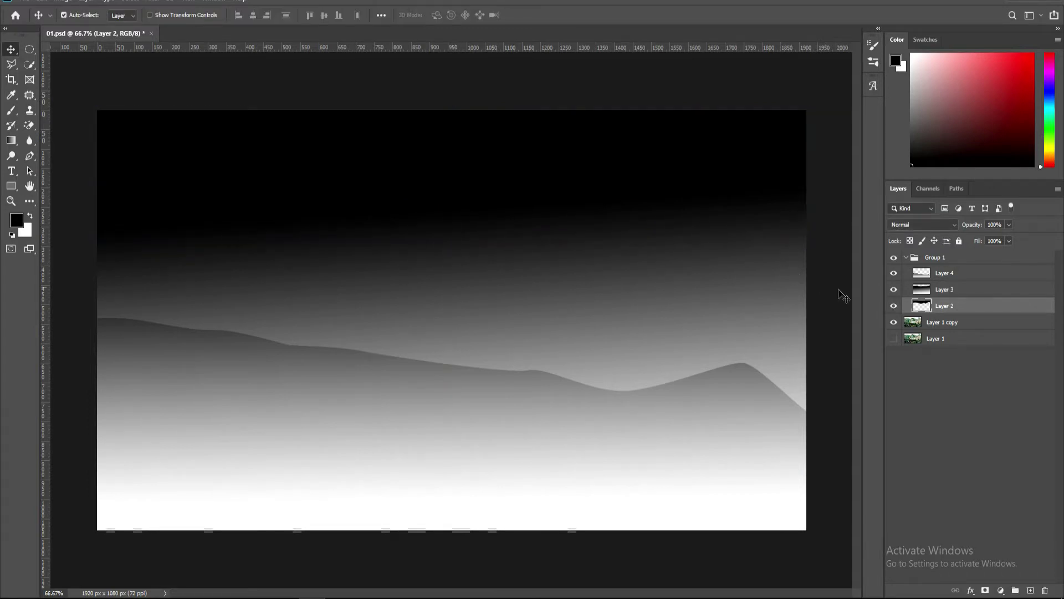
click(894, 289)
Step: Compare Layer 3 by toggling its visibility, then pick the Blur tool
click(942, 289)
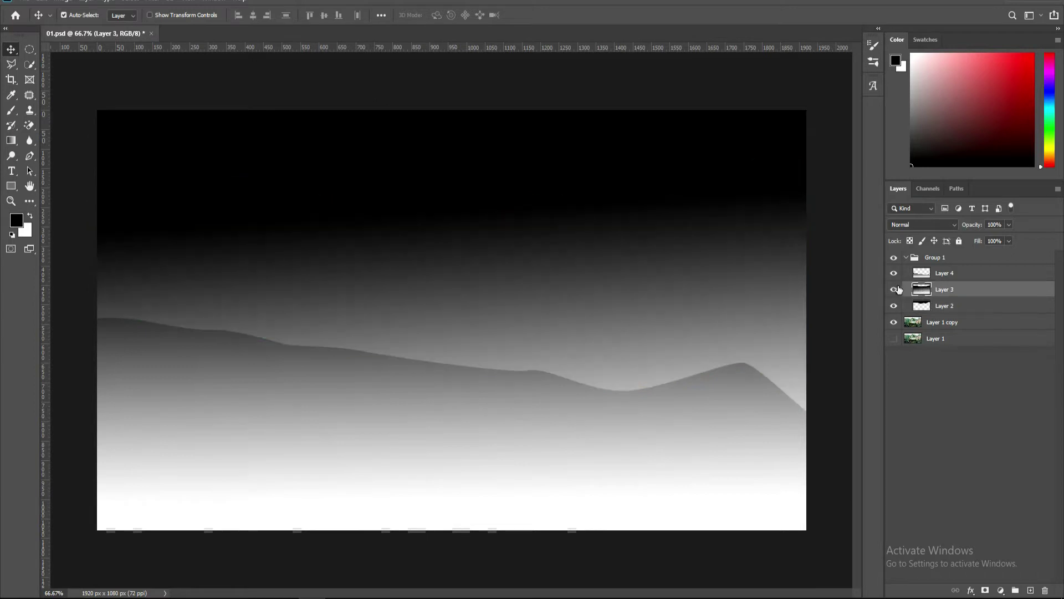
click(894, 289)
click(894, 322)
click(30, 170)
click(29, 140)
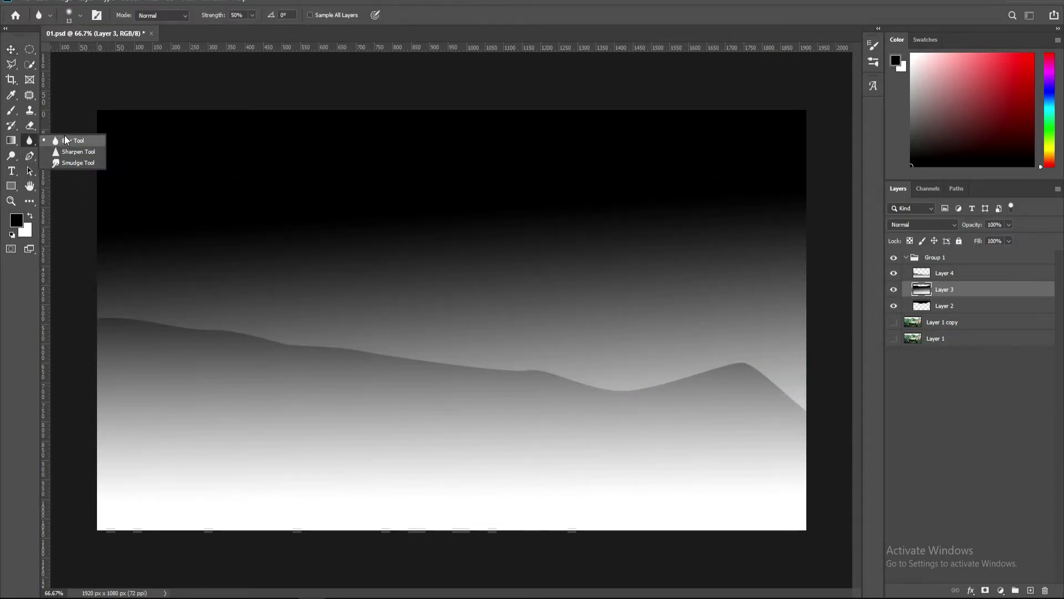
click(72, 140)
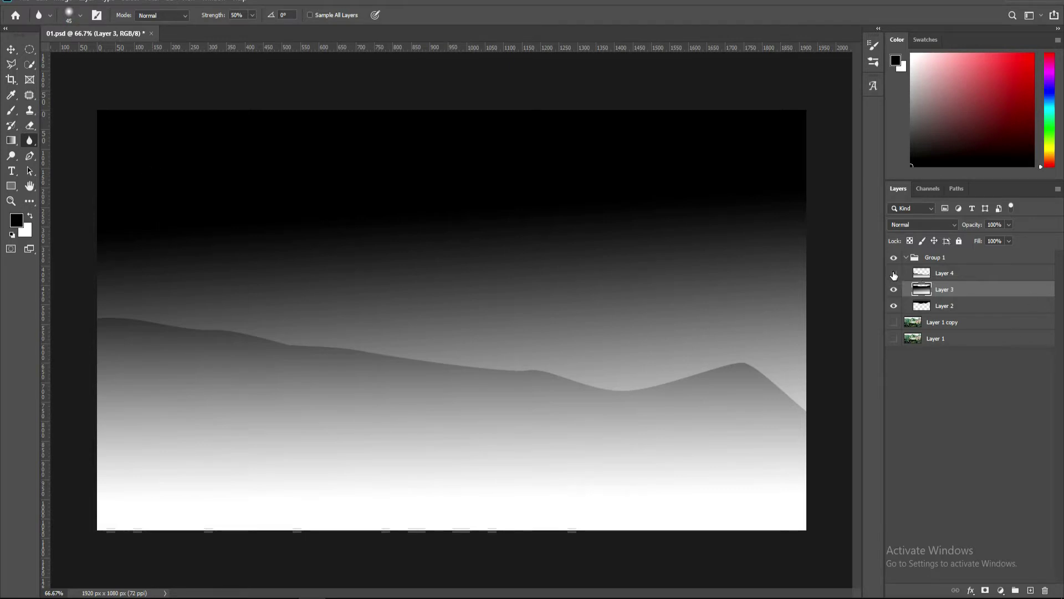
Step: Blur Layer 4's ridge edge with an 80 brush, then hide Group 1
click(927, 275)
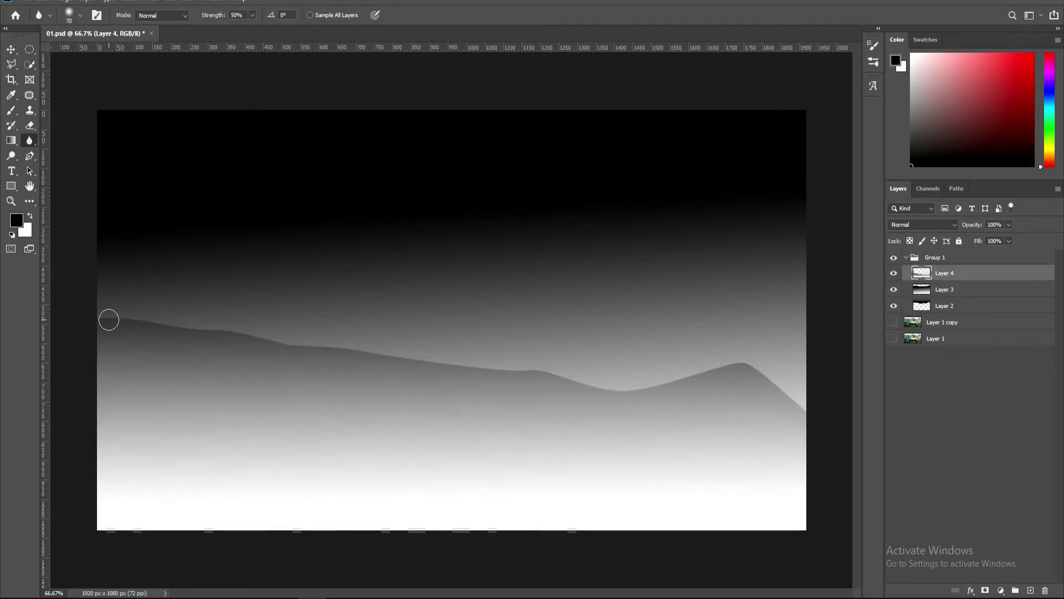
key(bracketright)
mouse_move(248, 347)
mouse_down()
mouse_move(248, 338)
mouse_move(294, 335)
mouse_move(316, 352)
mouse_move(442, 356)
mouse_move(576, 384)
mouse_move(760, 368)
mouse_move(743, 369)
mouse_up()
mouse_move(805, 401)
mouse_down()
mouse_move(770, 399)
mouse_move(793, 392)
mouse_move(734, 372)
mouse_move(770, 371)
mouse_move(787, 387)
mouse_up()
mouse_move(640, 383)
mouse_down()
mouse_move(423, 375)
mouse_move(121, 327)
mouse_up()
click(894, 257)
Step: On the visible Layer 1 copy photo, trace the foreground rock's top edge into a selection
click(893, 322)
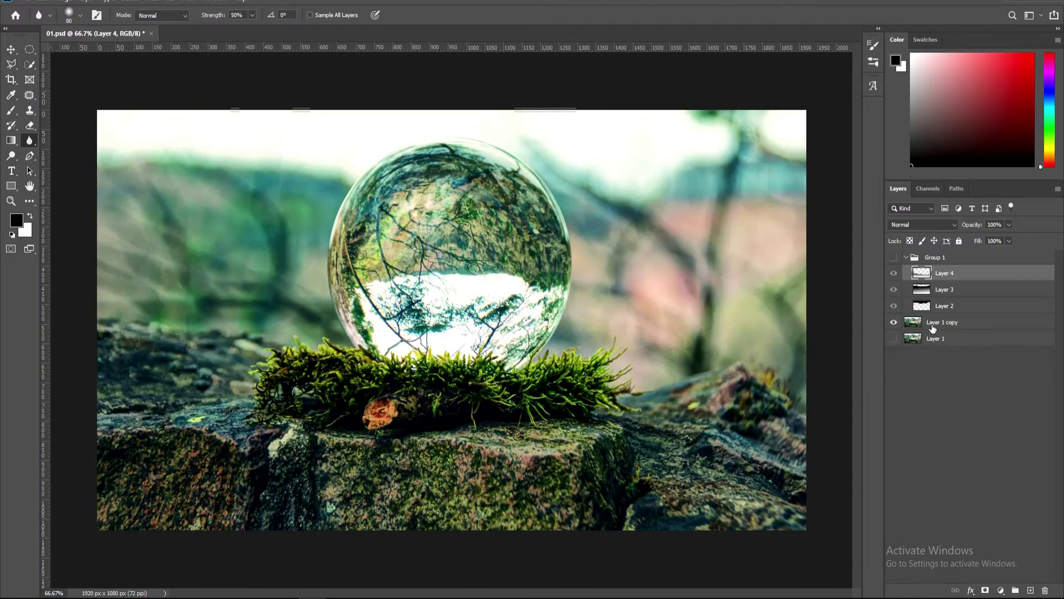
click(942, 323)
click(30, 156)
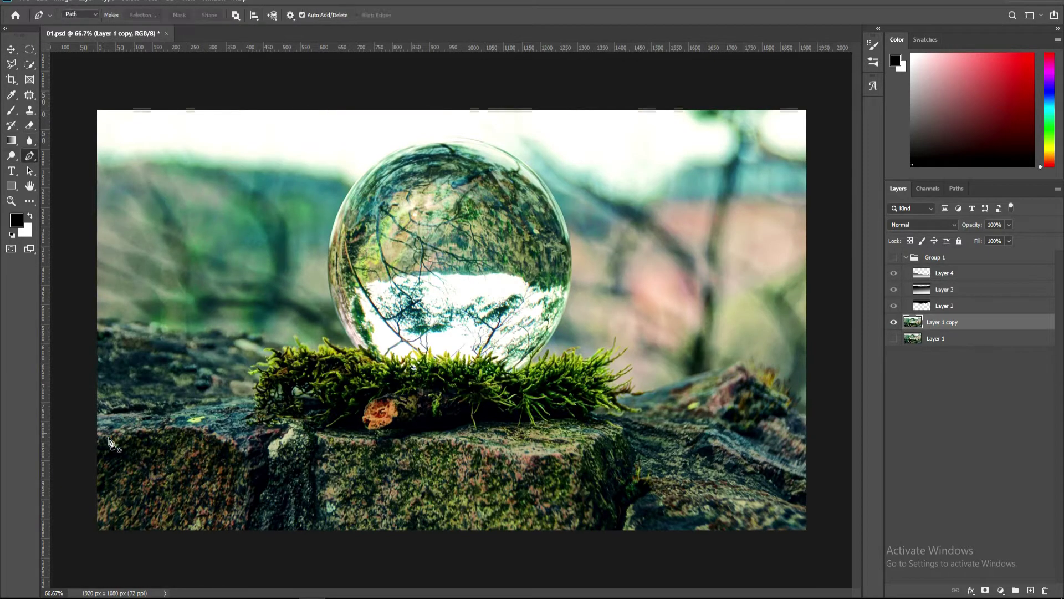
drag(92, 434, 107, 431)
mouse_move(219, 431)
mouse_down()
mouse_move(229, 442)
mouse_move(298, 425)
mouse_move(378, 439)
mouse_up()
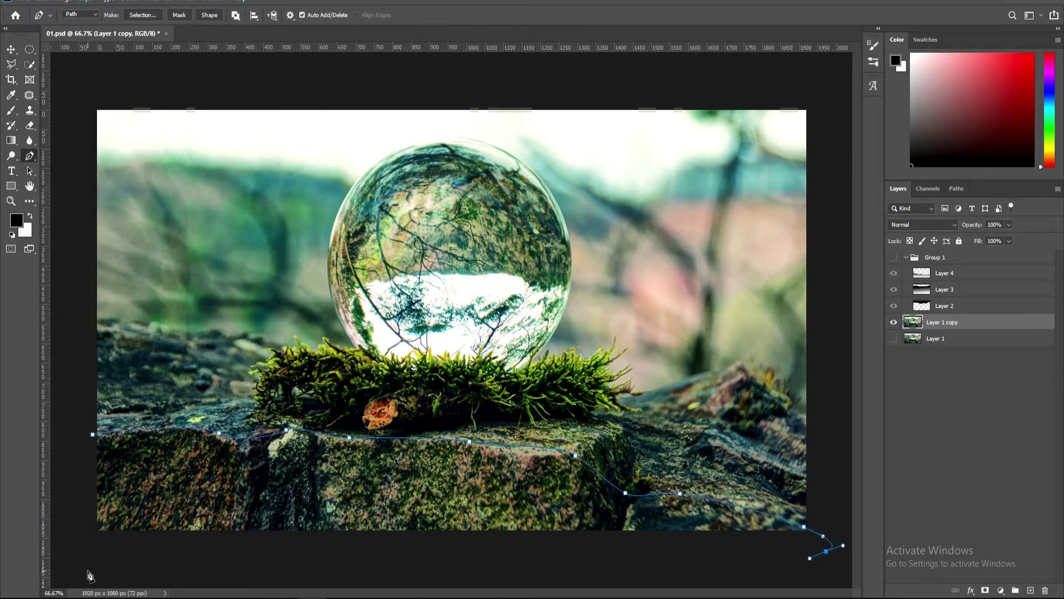
click(92, 435)
key(Return)
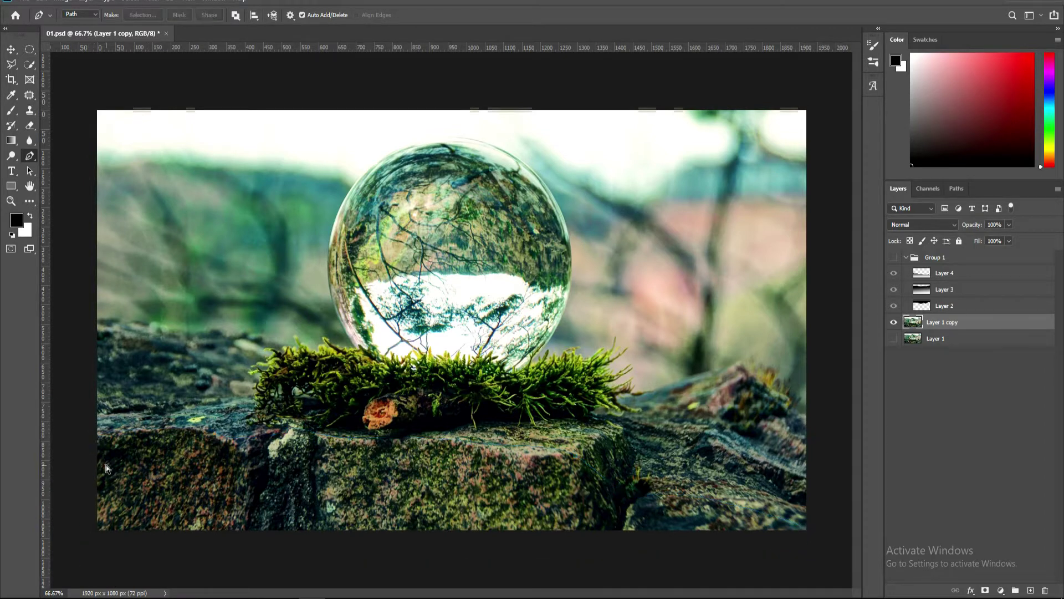
Step: Make Layer 4 active and show Group 1 again
click(907, 257)
click(943, 273)
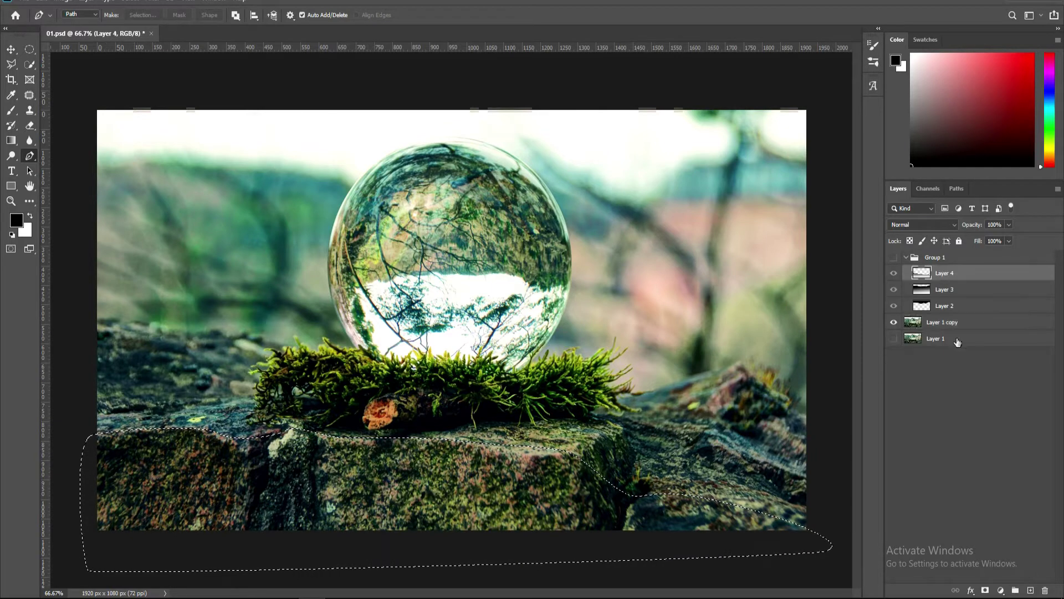
click(893, 258)
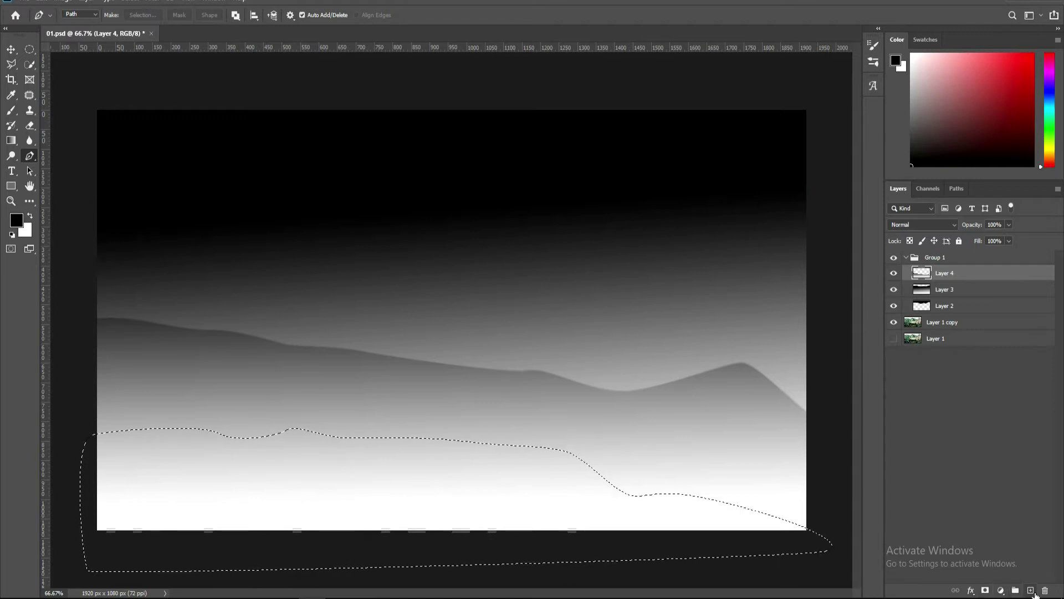
Step: Fill the rock selection white on new Layer 5, blur its edge, and hide Group 1
click(1031, 590)
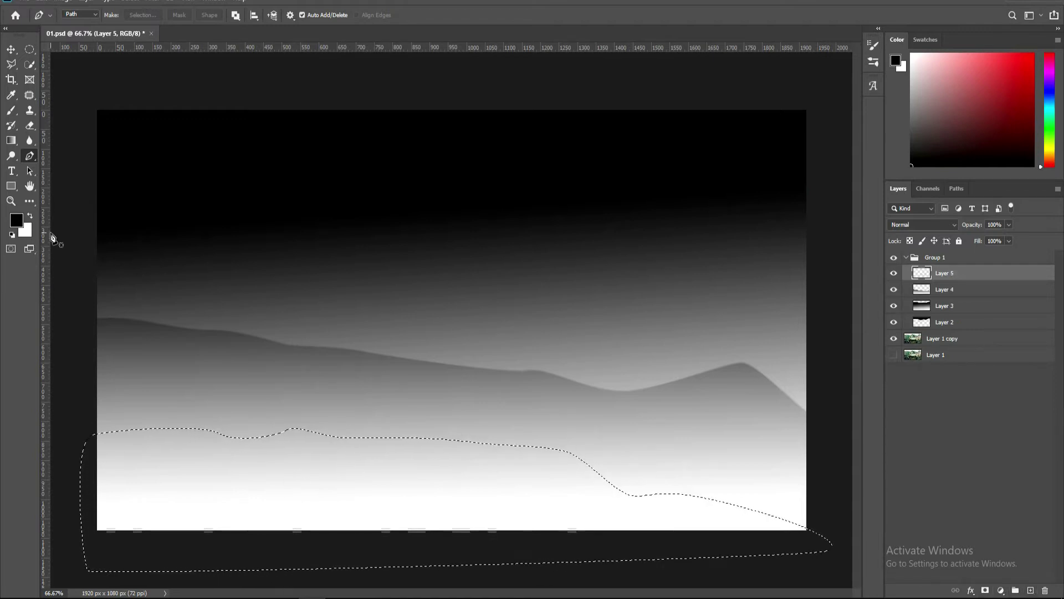
key(ctrl+BackSpace)
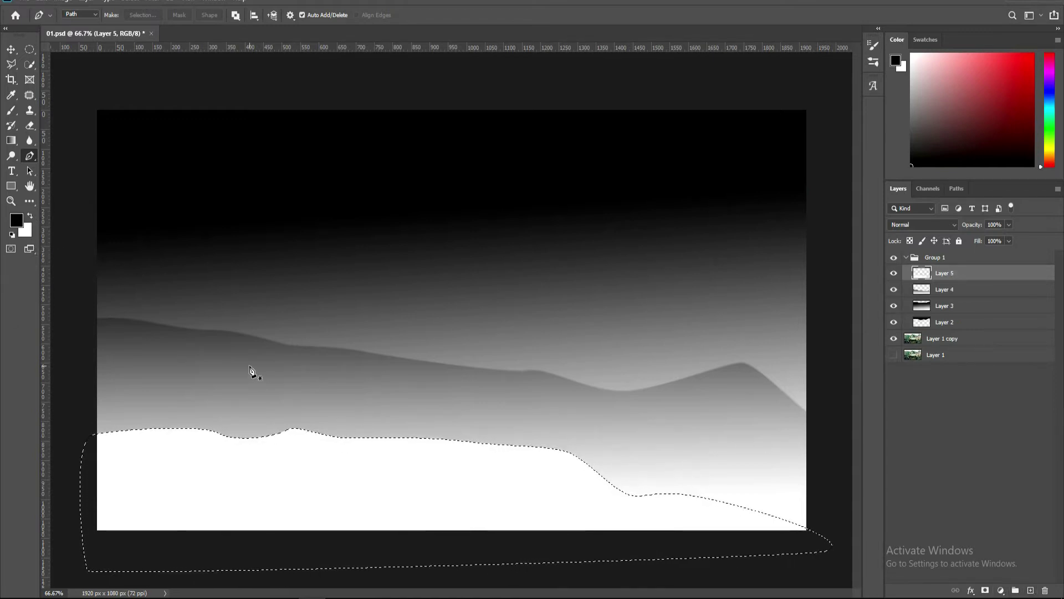
key(ctrl+d)
click(30, 141)
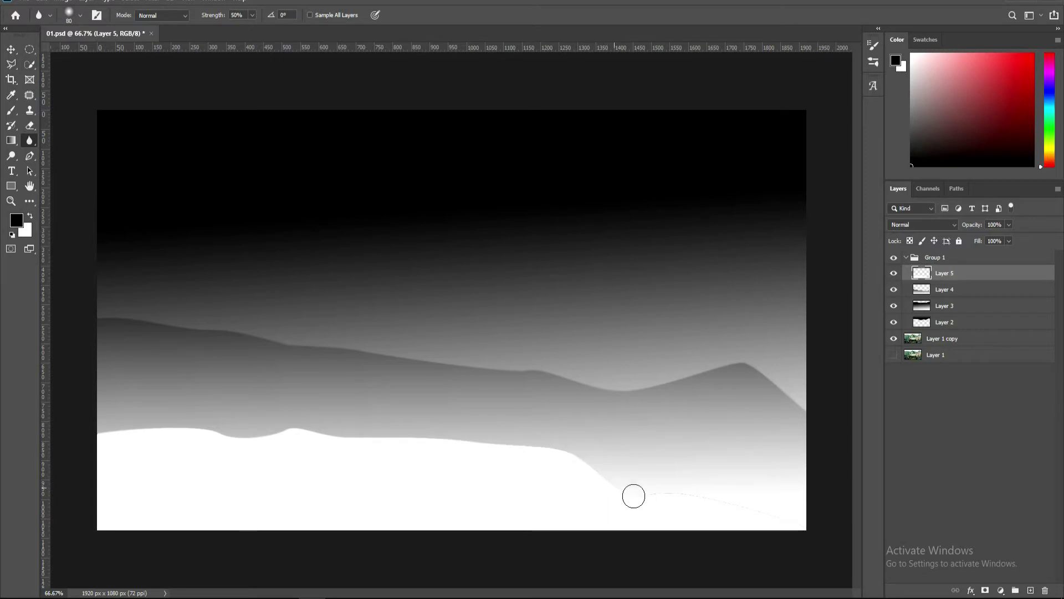
mouse_move(634, 495)
mouse_down()
mouse_move(623, 488)
mouse_move(777, 513)
mouse_move(808, 532)
mouse_up()
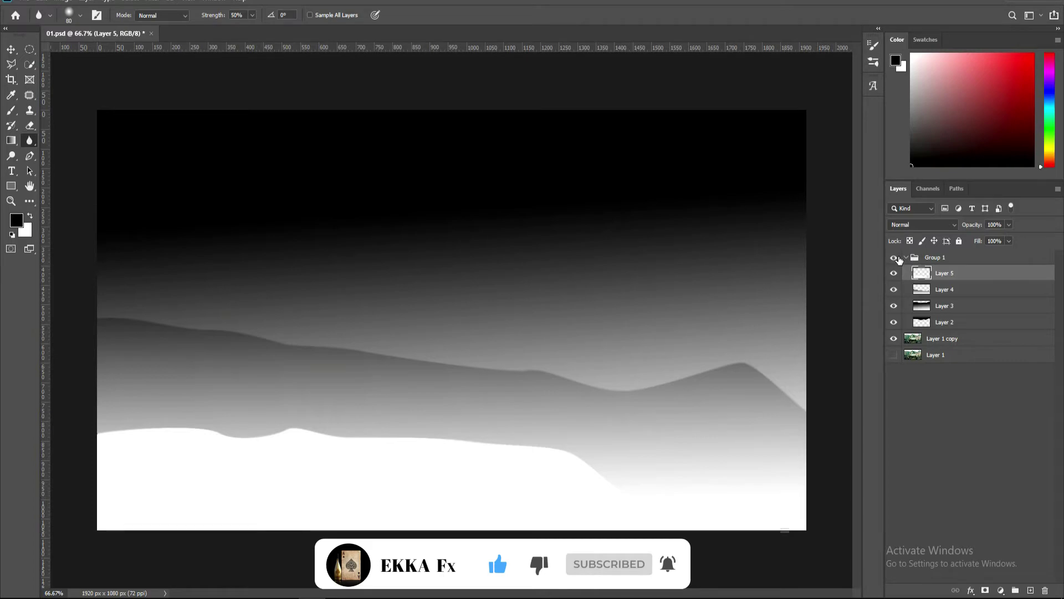
click(893, 258)
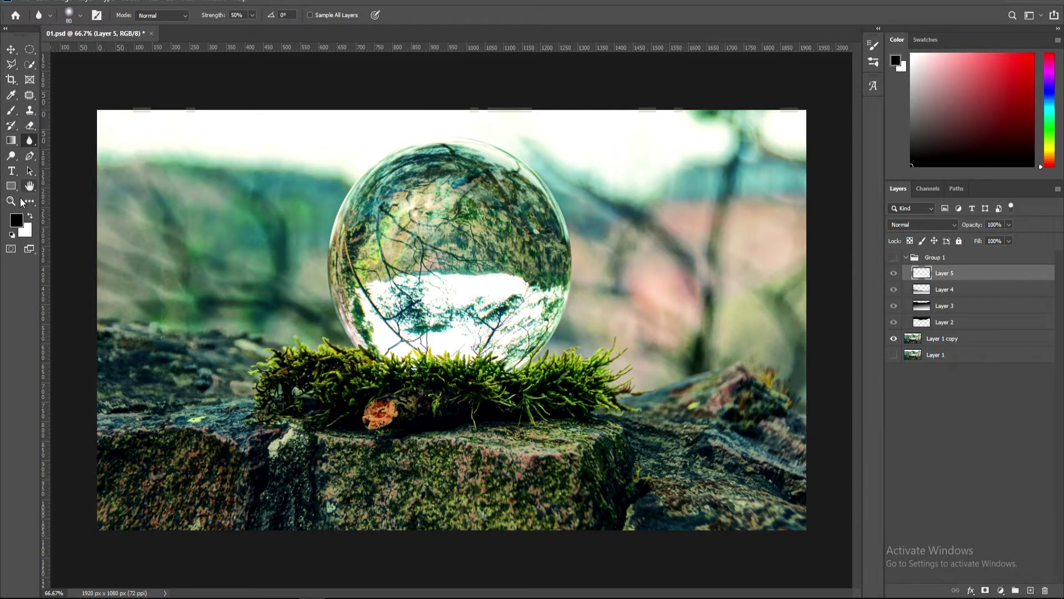
Step: Run Select Subject on the Layer 1 copy photo, then subtract the sphere to keep the moss
click(30, 157)
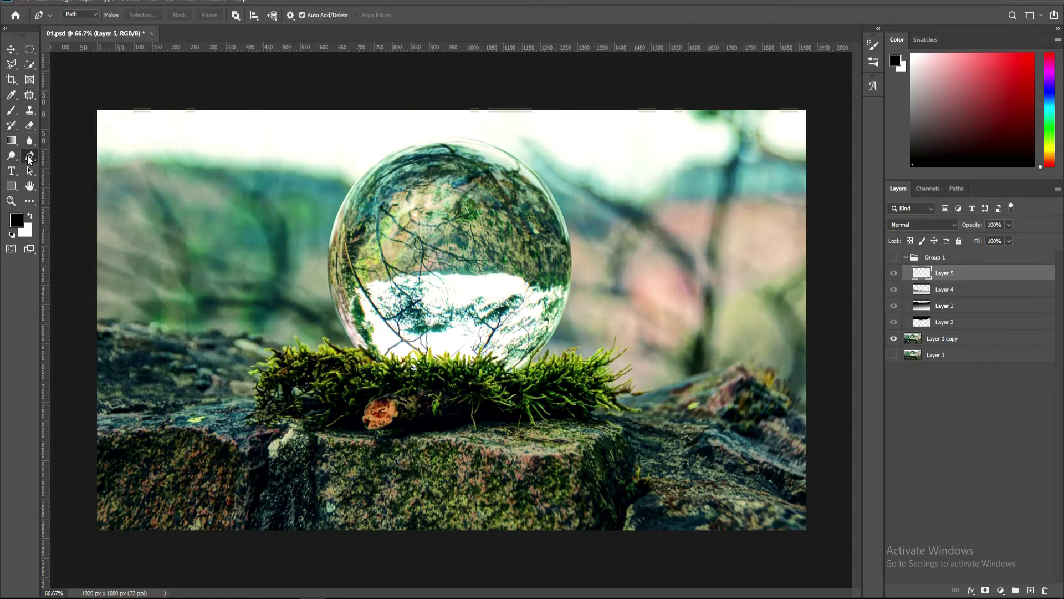
click(29, 67)
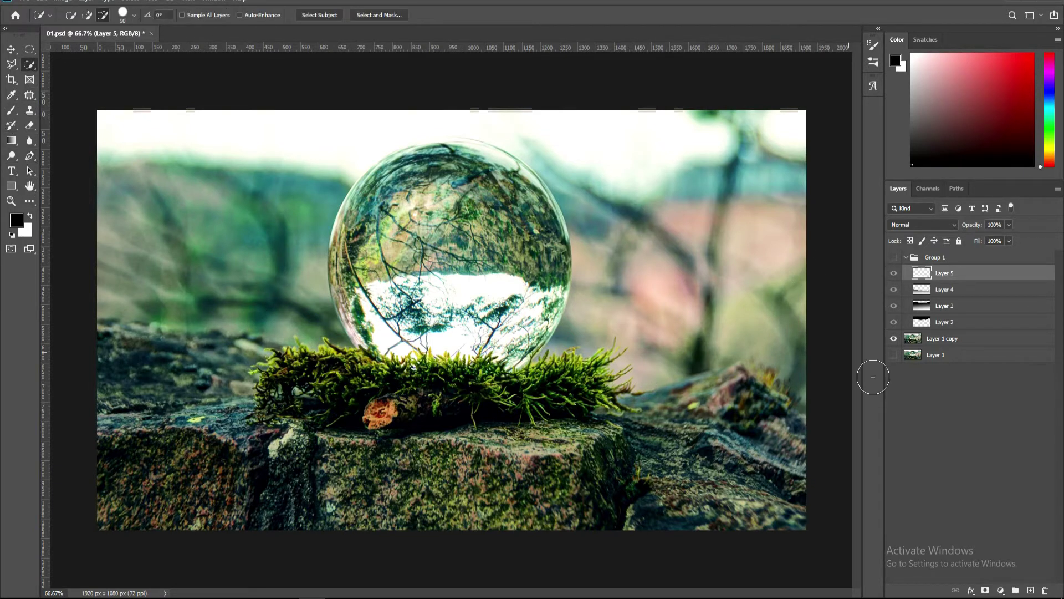
click(933, 337)
click(333, 17)
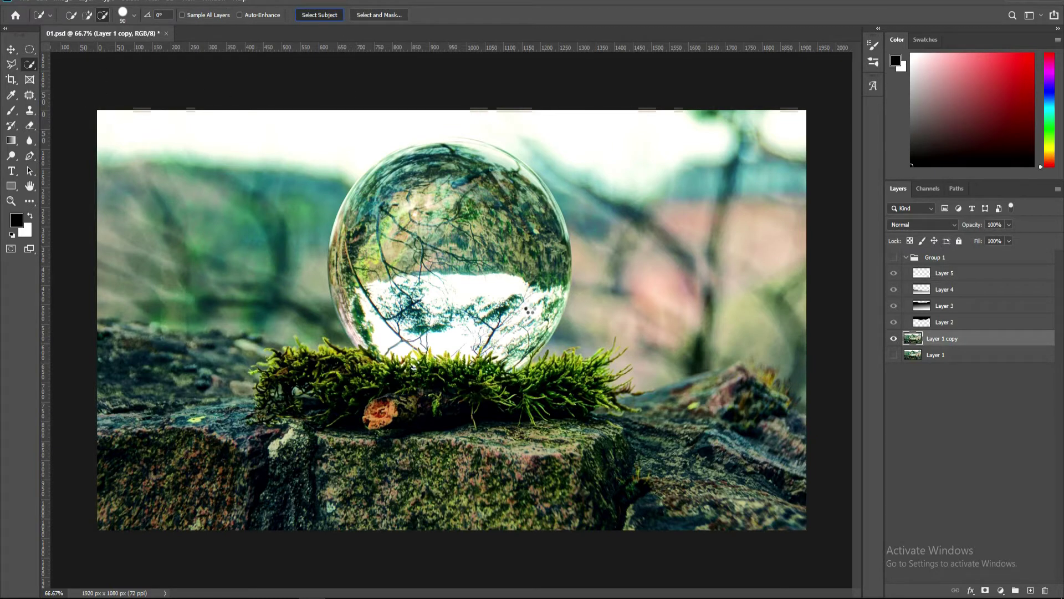
click(314, 17)
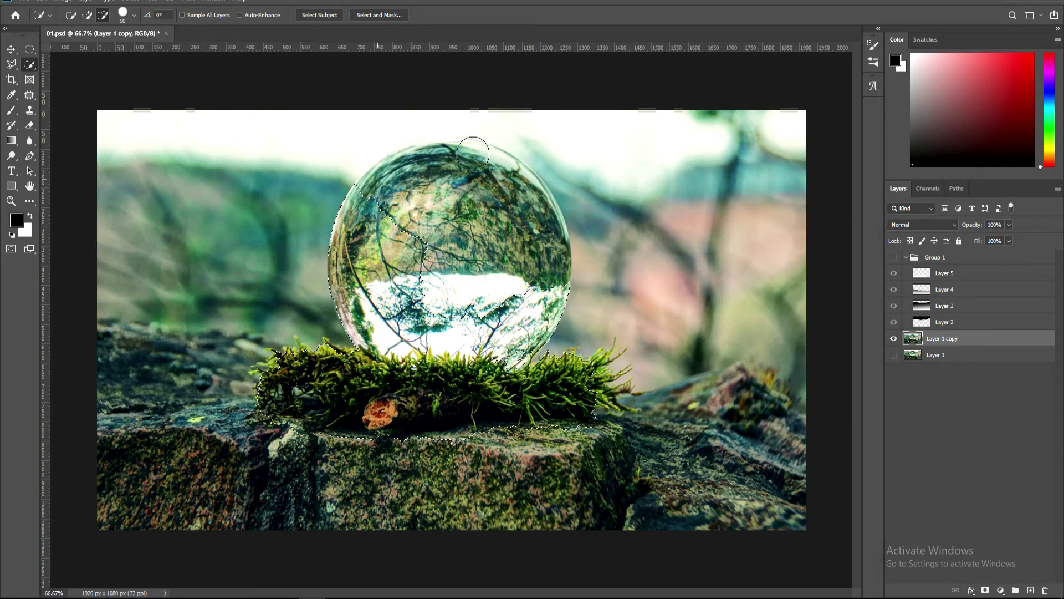
drag(473, 153, 414, 333)
Step: Add the left and upper moss leaves to the selection with the Lasso tool
key(l)
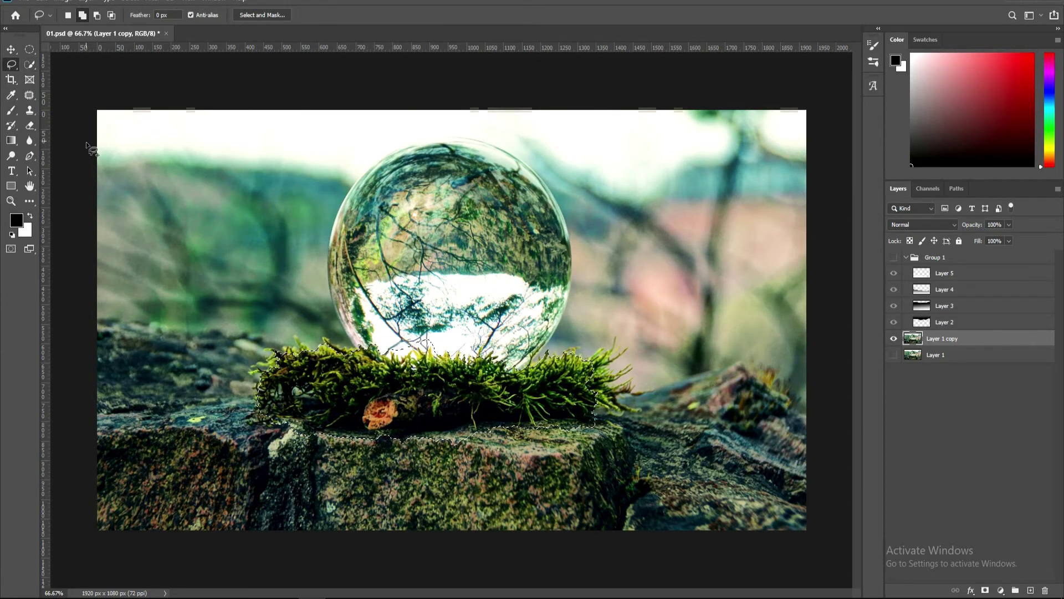
scroll(277, 399, up, 2)
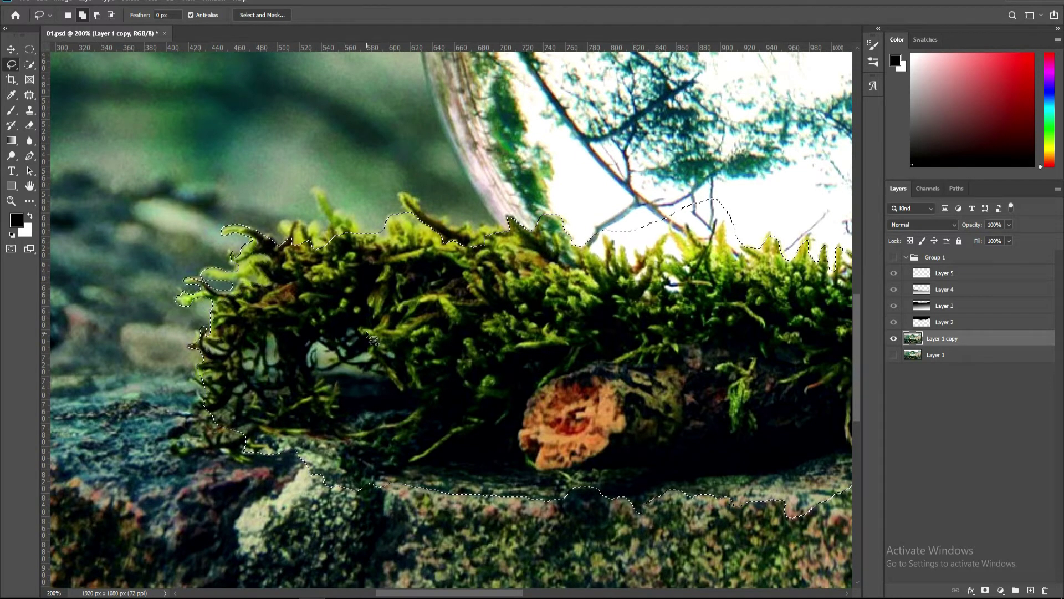
drag(200, 351, 294, 244)
drag(384, 231, 497, 251)
scroll(383, 244, right, 3)
scroll(389, 244, right, 2)
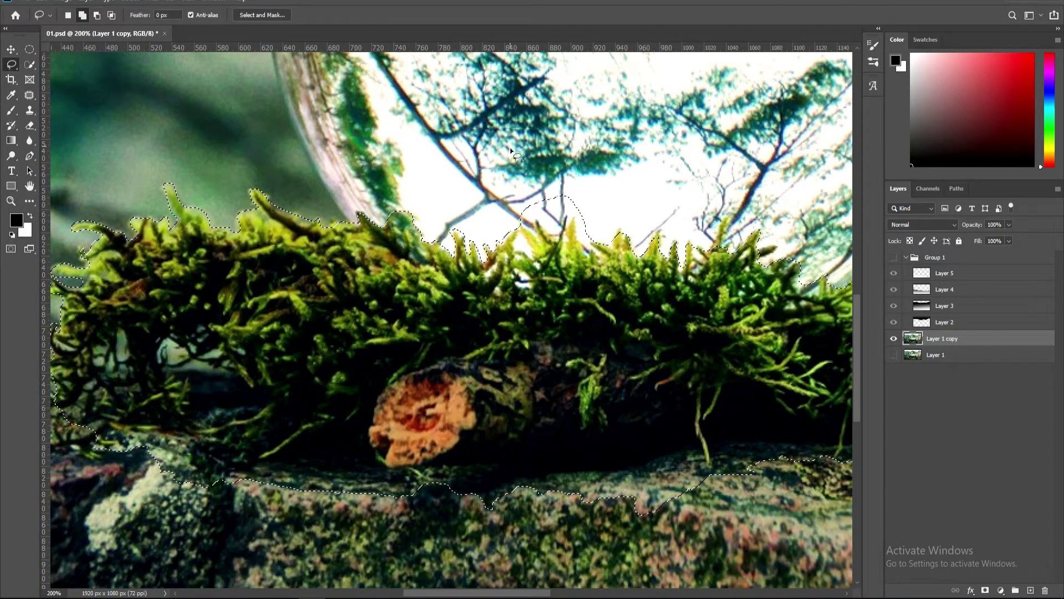
scroll(494, 211, down, 1)
scroll(494, 211, right, 2)
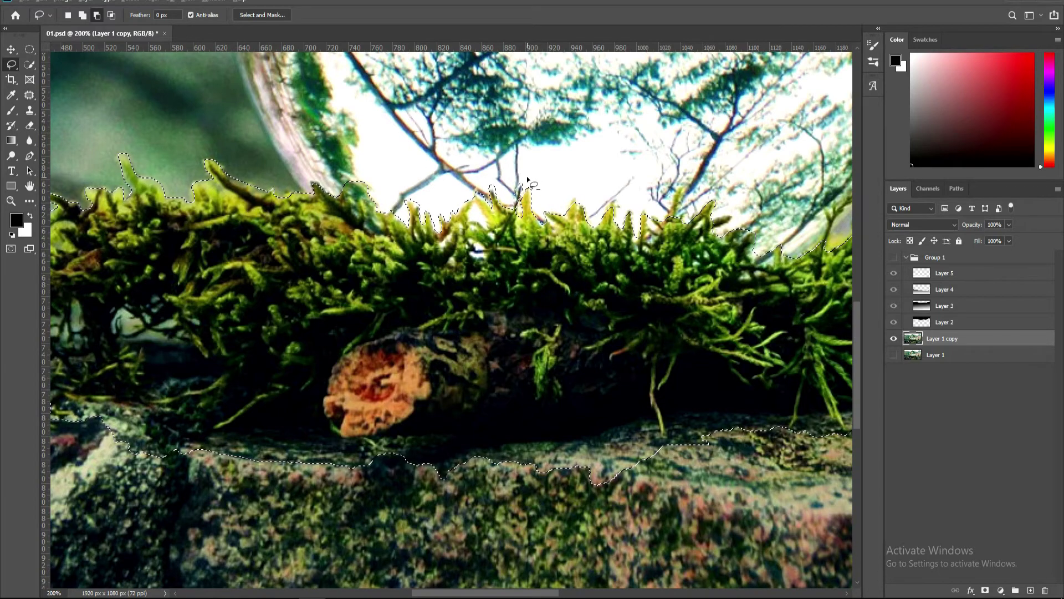
drag(546, 219, 546, 220)
scroll(532, 216, down, 1)
scroll(521, 211, right, 5)
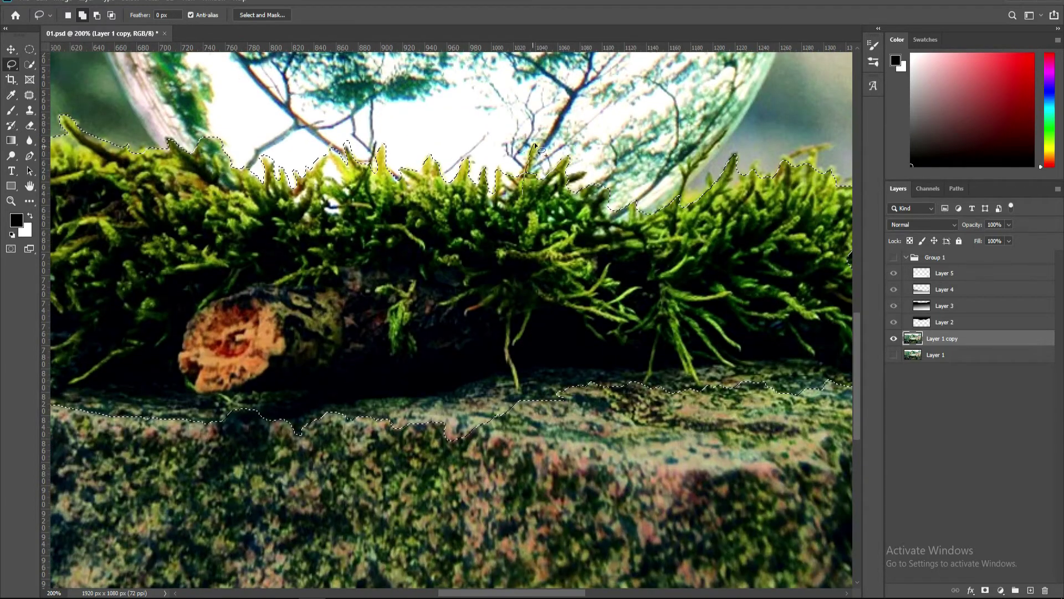
scroll(510, 209, up, 1)
scroll(510, 209, right, 4)
drag(561, 250, 611, 180)
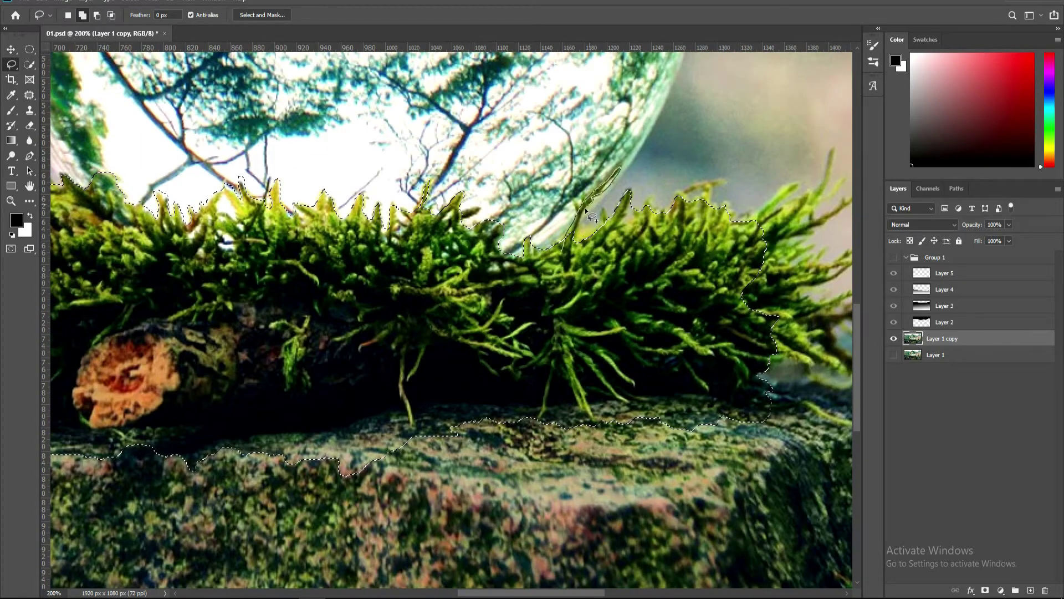
drag(591, 216, 642, 208)
scroll(555, 231, right, 5)
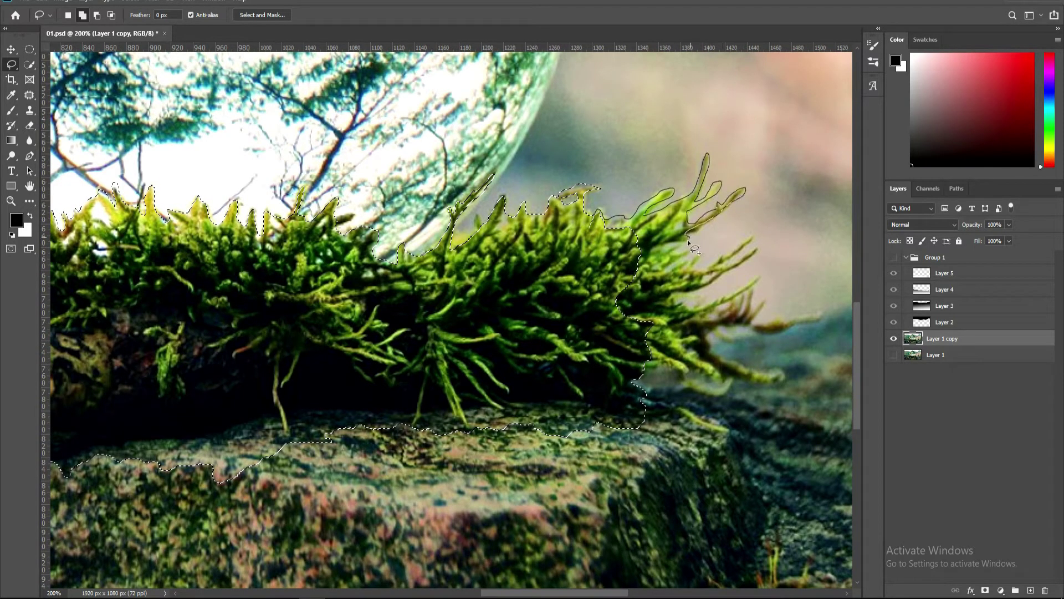
Step: Extend the lasso outline around the lower moss strands, rock edge, orange stump and log underside
drag(754, 259, 702, 307)
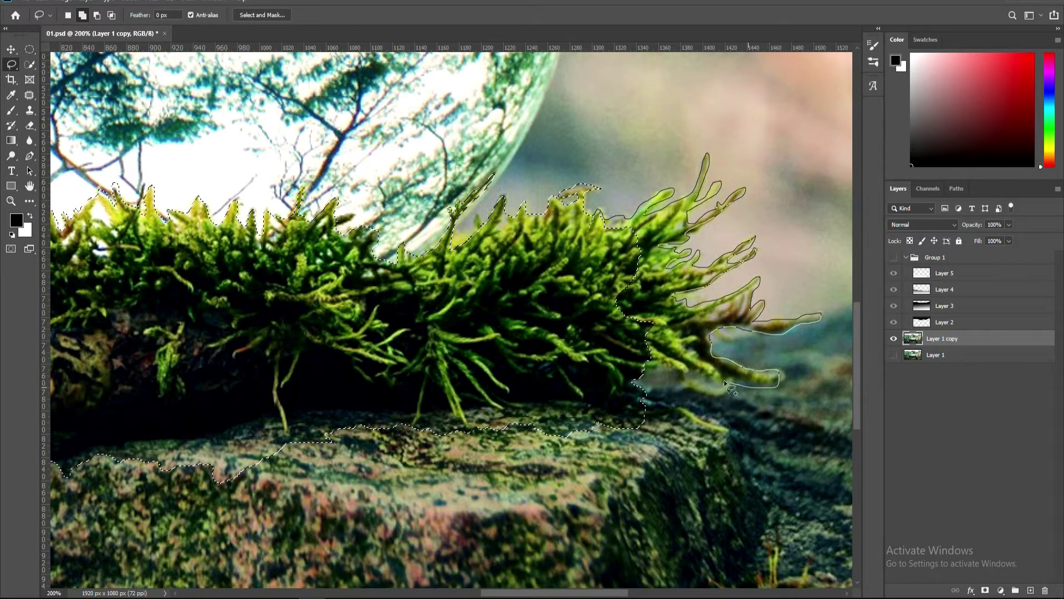
drag(798, 320, 687, 383)
mouse_move(668, 431)
mouse_down()
mouse_move(624, 371)
mouse_move(243, 410)
mouse_up()
drag(108, 363, 502, 276)
drag(221, 238, 543, 269)
mouse_move(284, 258)
mouse_down()
mouse_move(501, 238)
mouse_move(784, 316)
mouse_up()
mouse_move(424, 283)
mouse_down()
mouse_move(275, 293)
mouse_move(693, 324)
mouse_up()
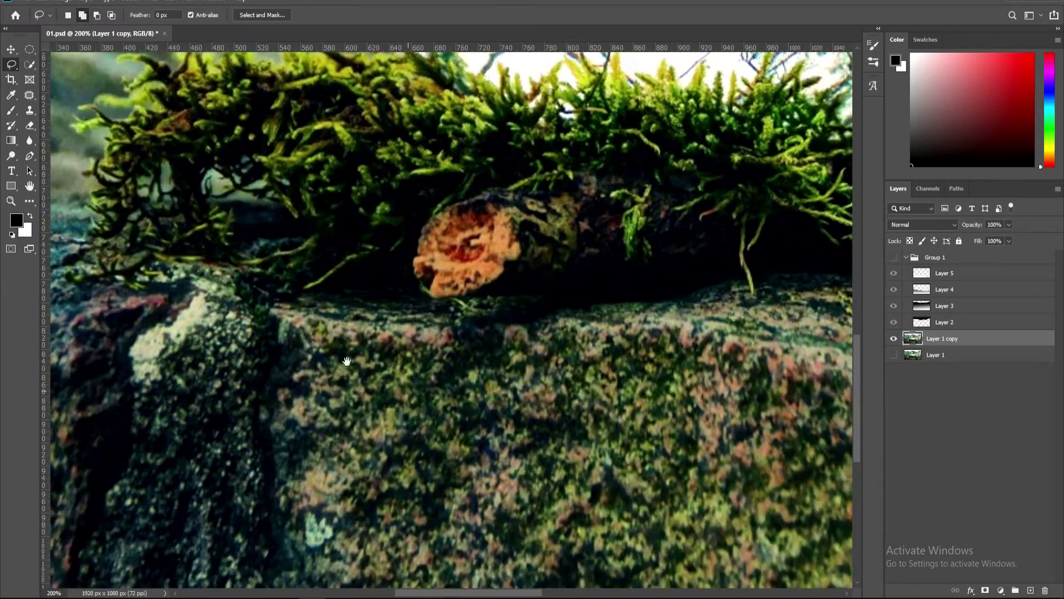
mouse_move(548, 247)
mouse_down()
mouse_move(481, 219)
mouse_move(376, 270)
mouse_move(576, 228)
mouse_up()
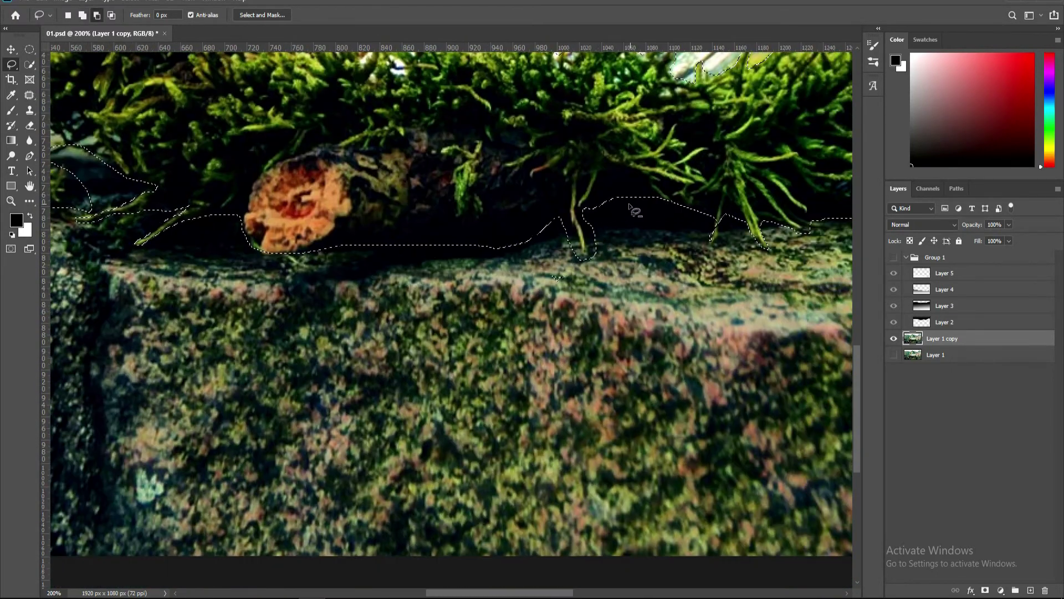
drag(623, 316, 496, 341)
Step: Zoom out to the whole image and show Group 1's grey depth layers
key(ctrl+minus)
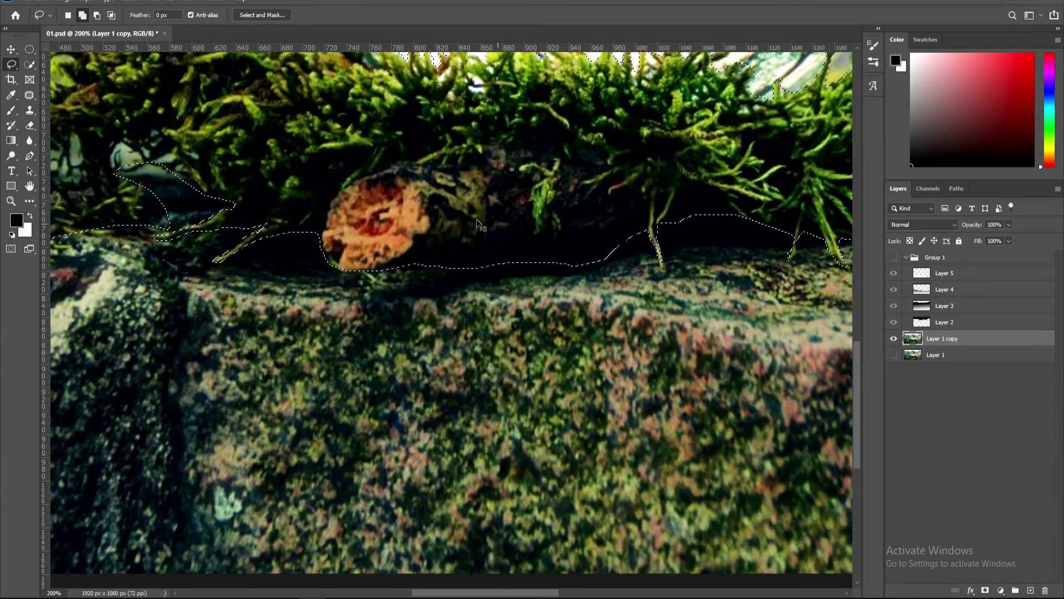
key(ctrl+minus)
click(893, 258)
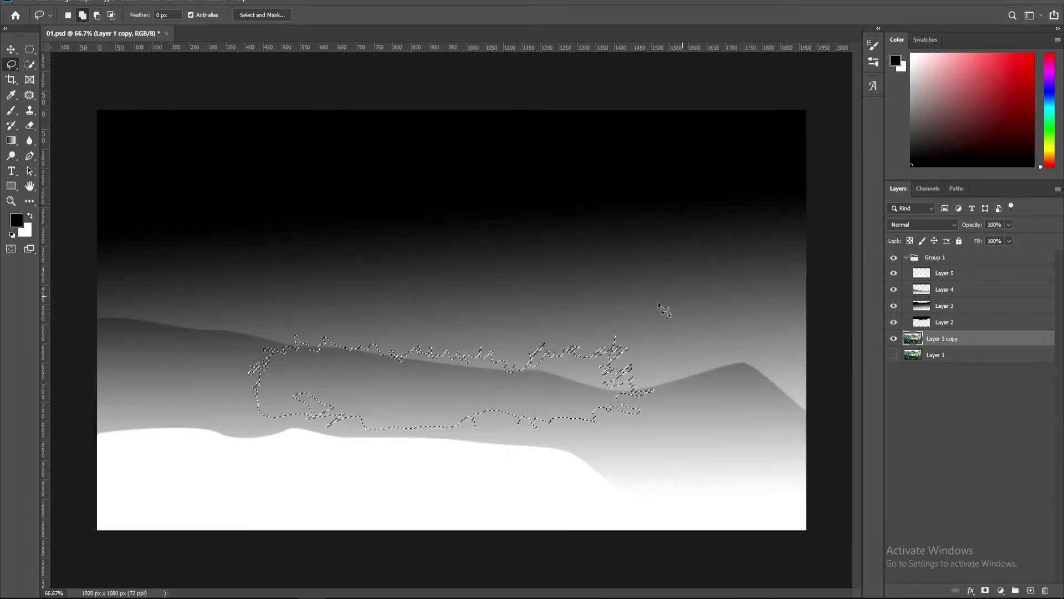
Step: Add a new empty layer above Layer 5 and choose the regular Brush tool
click(953, 272)
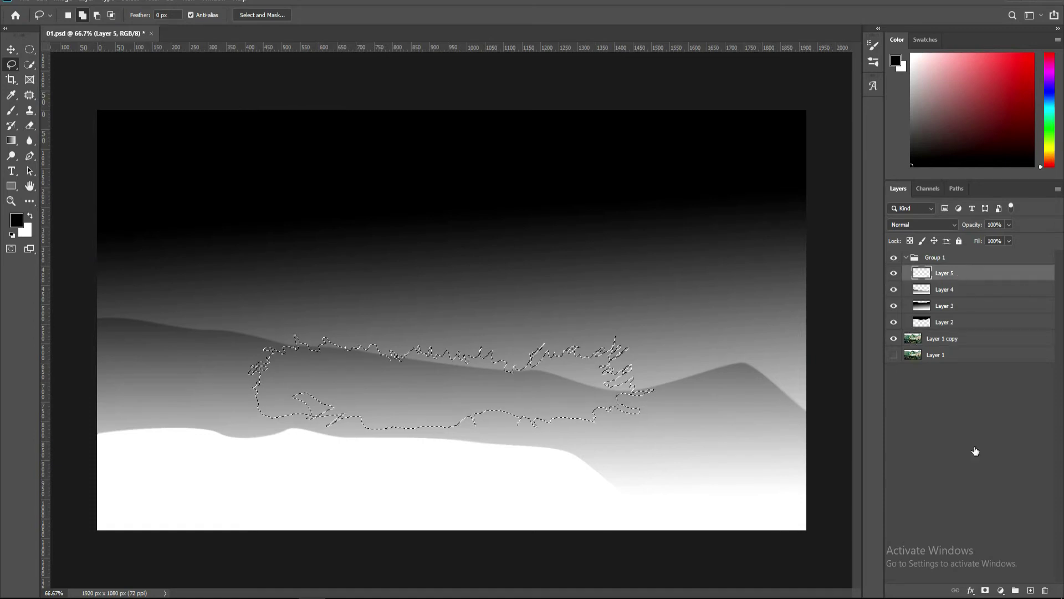
click(1030, 591)
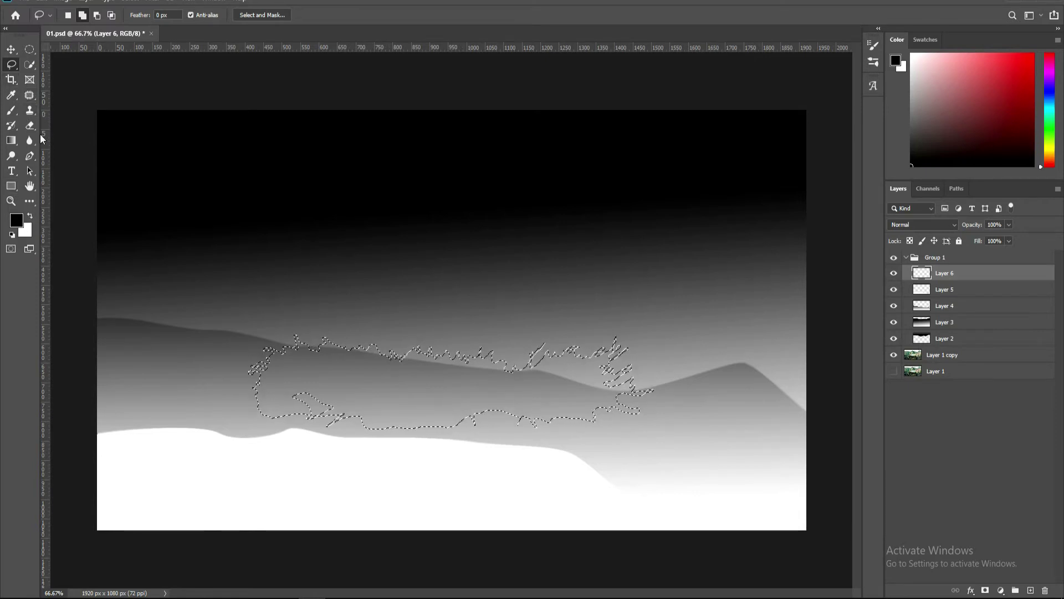
click(11, 110)
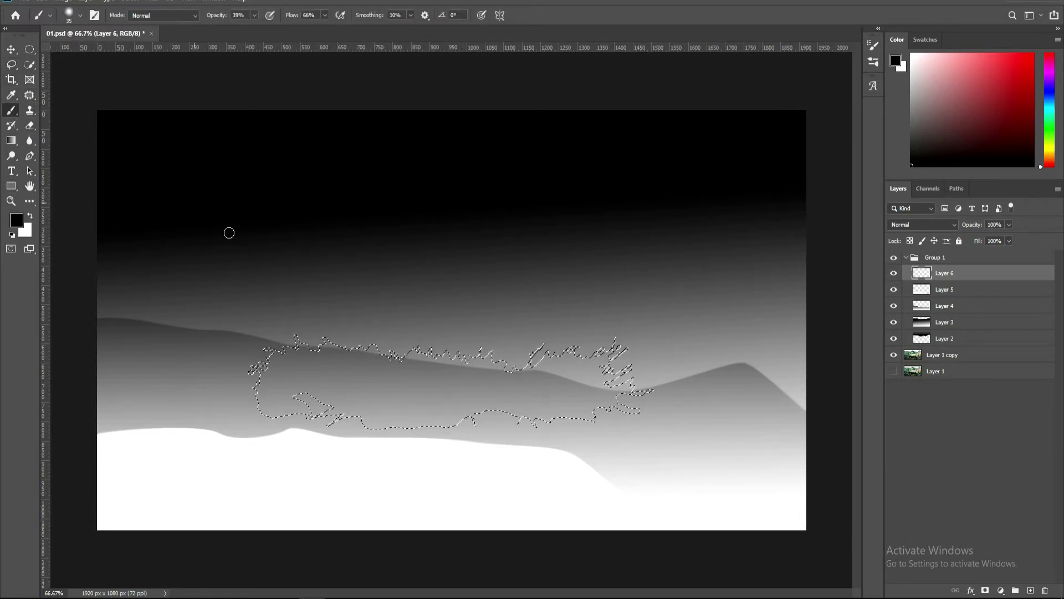
right_click(12, 114)
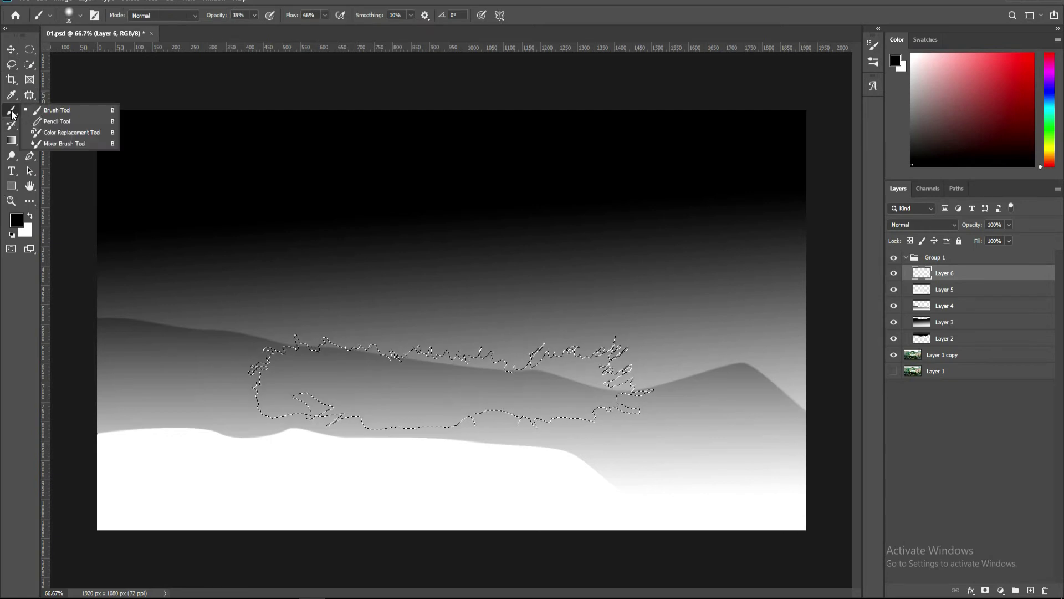
click(43, 111)
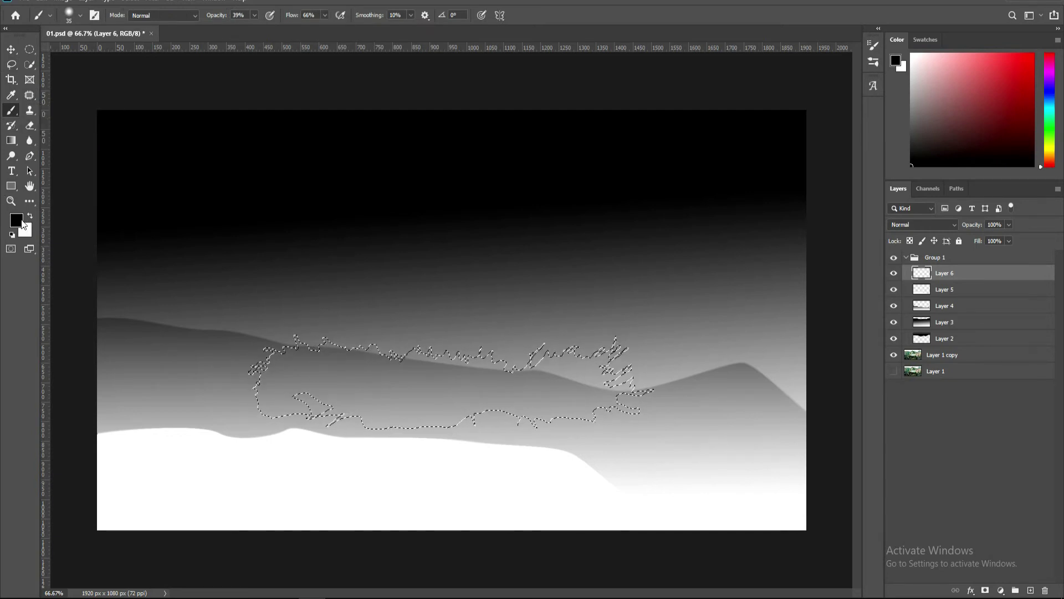
Step: Set the foreground to light grey and paint the moss selection at 100% flow
click(17, 221)
click(676, 153)
click(924, 91)
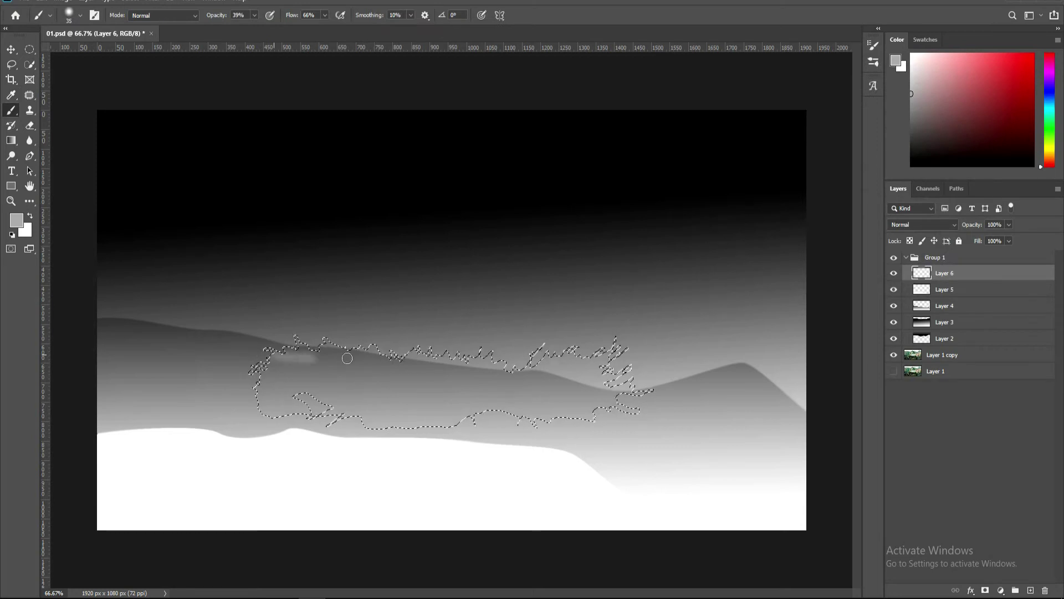
drag(316, 349, 353, 366)
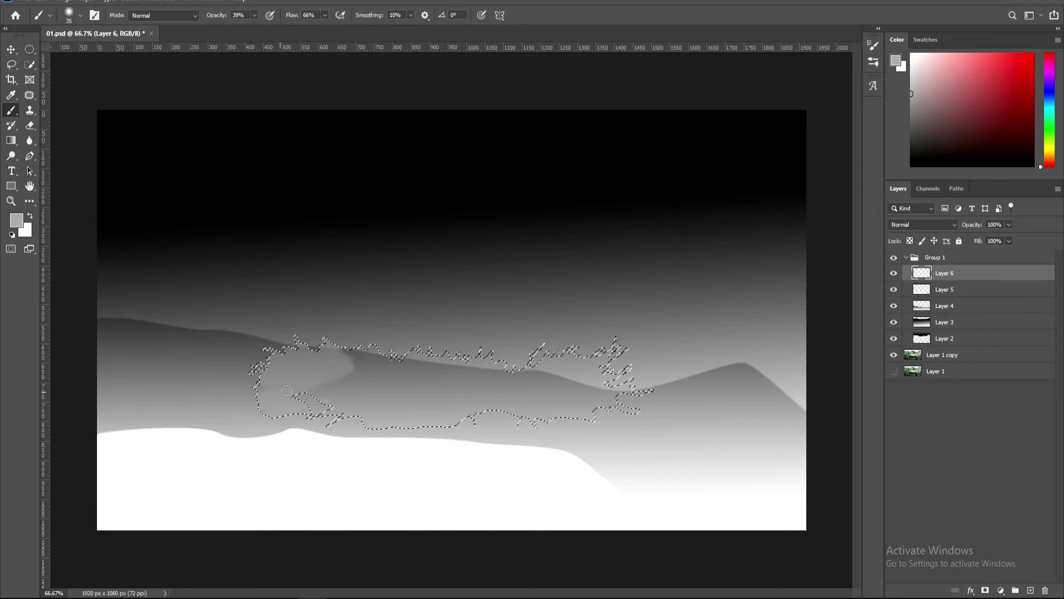
click(255, 15)
click(325, 16)
drag(330, 28, 355, 28)
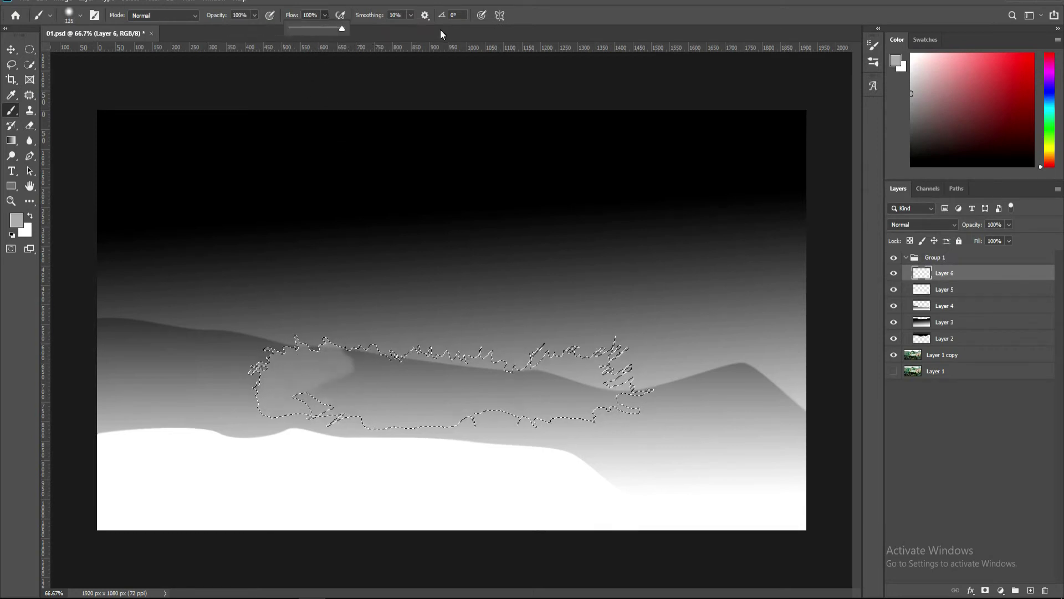
mouse_move(271, 382)
mouse_down()
mouse_move(333, 399)
mouse_move(605, 365)
mouse_up()
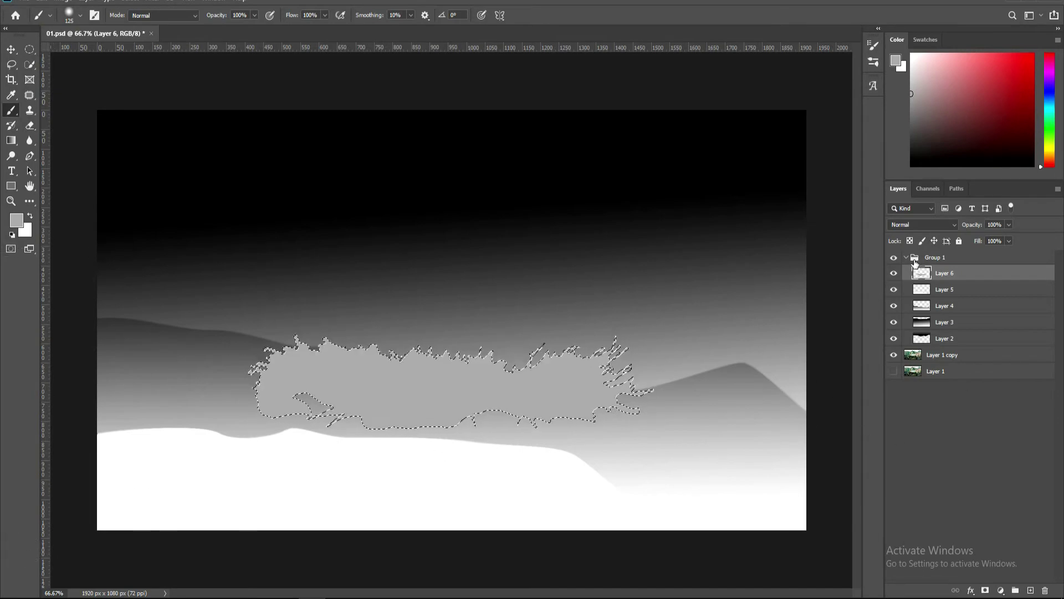
Step: Toggle Group 1 on and off to compare, leaving it hidden to show the photo
click(894, 257)
click(893, 258)
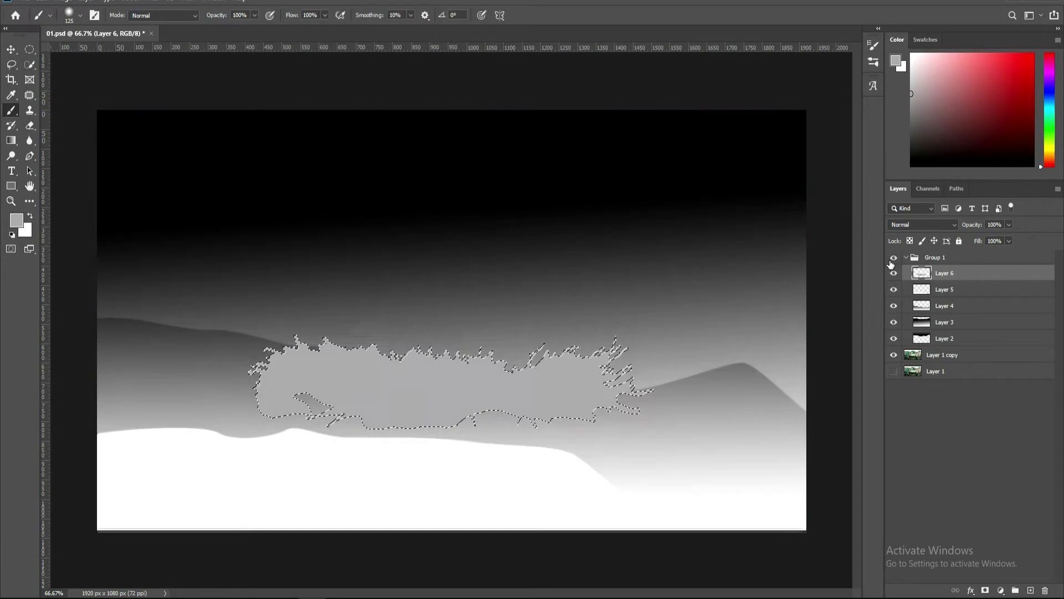
click(892, 261)
click(893, 260)
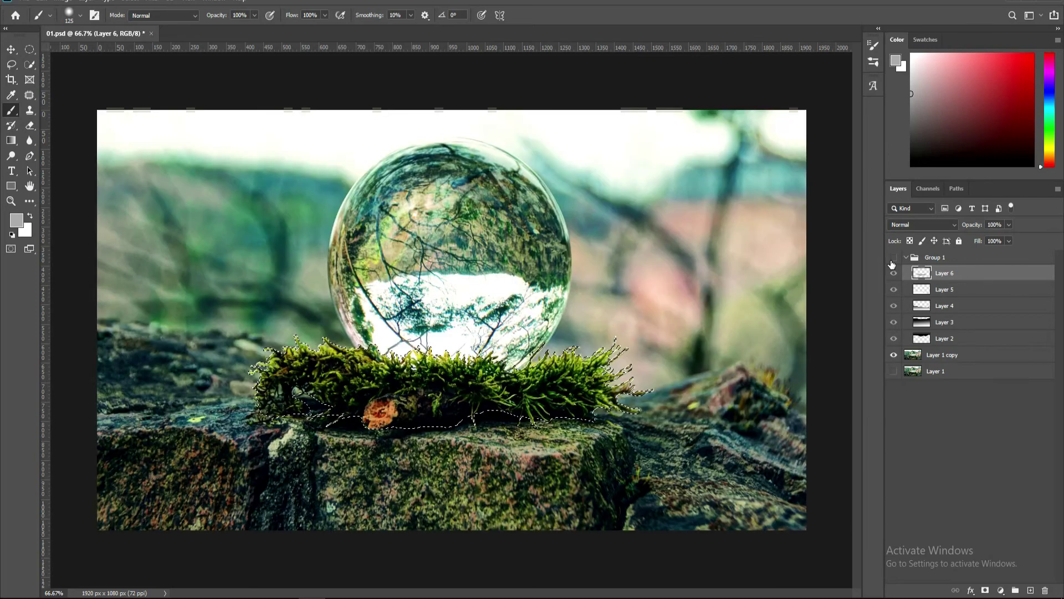
click(893, 258)
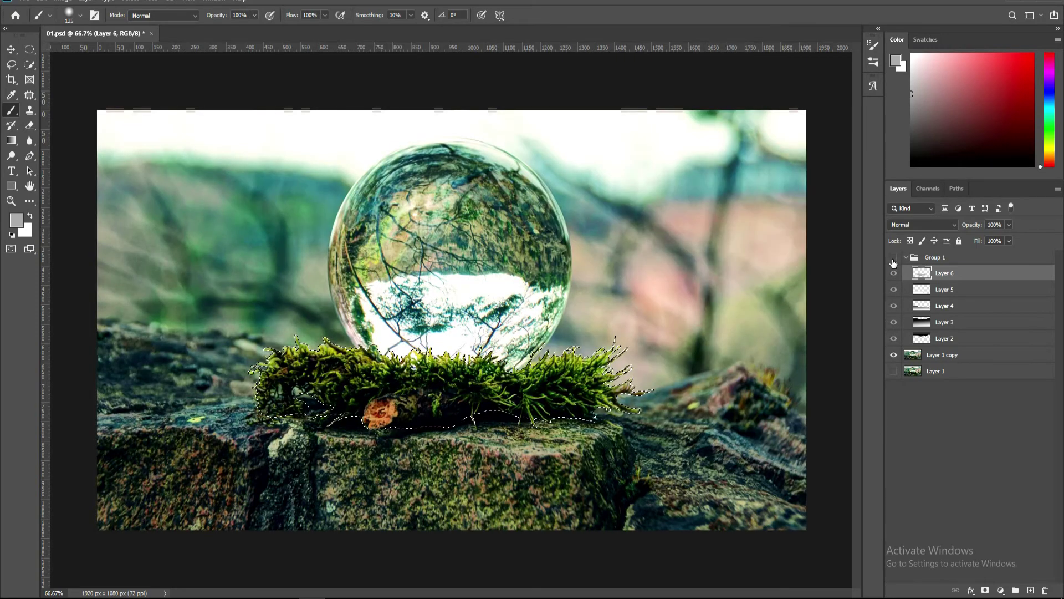
Step: Select the crystal ball on the Layer 1 copy, adding its top edge and trimming out moss
key(v)
click(943, 358)
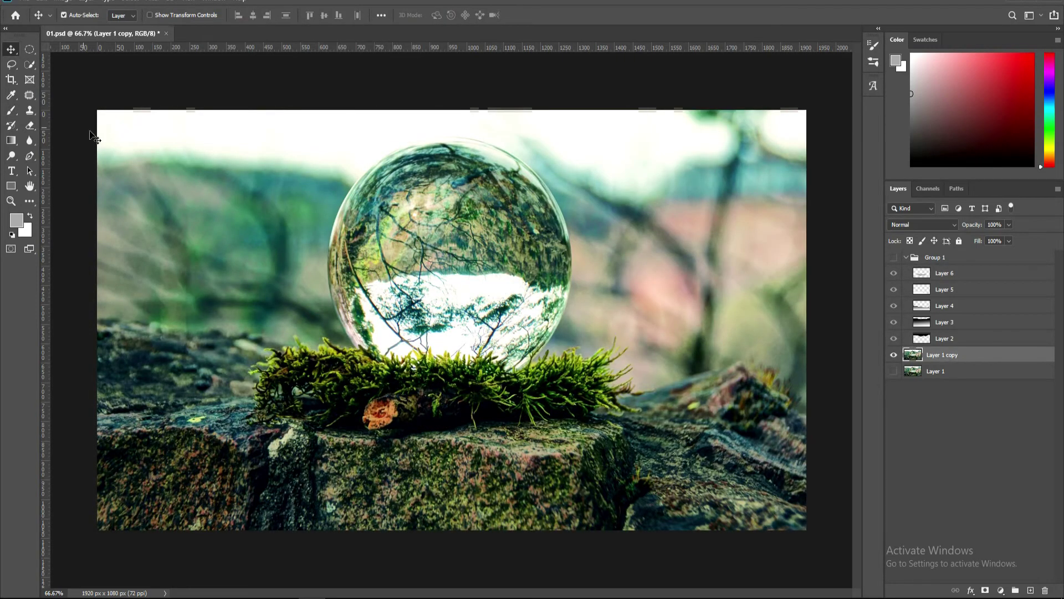
click(32, 67)
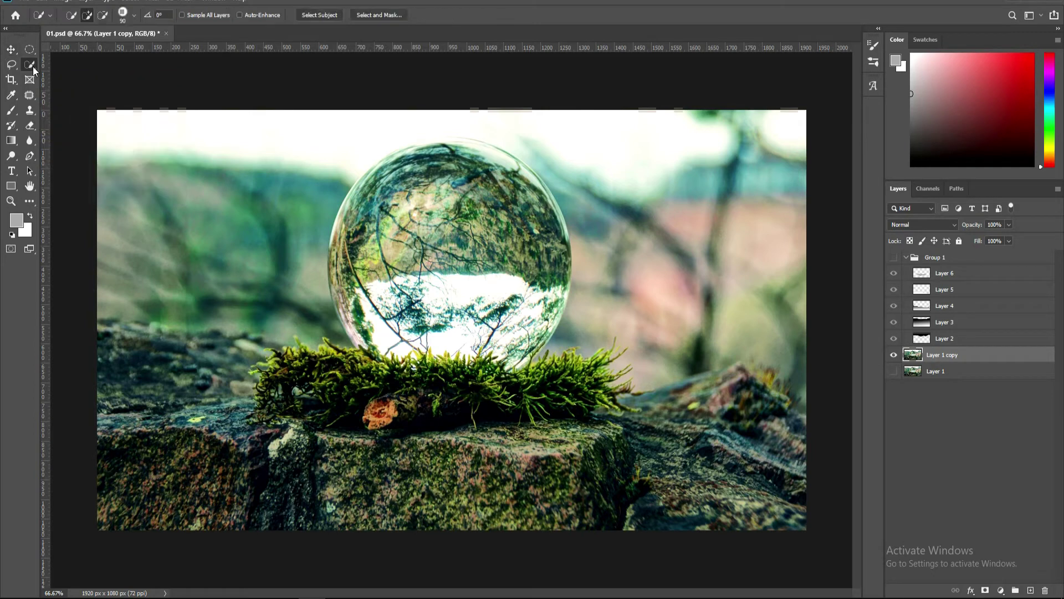
click(319, 17)
key(ctrl+plus)
scroll(404, 245, up, 3)
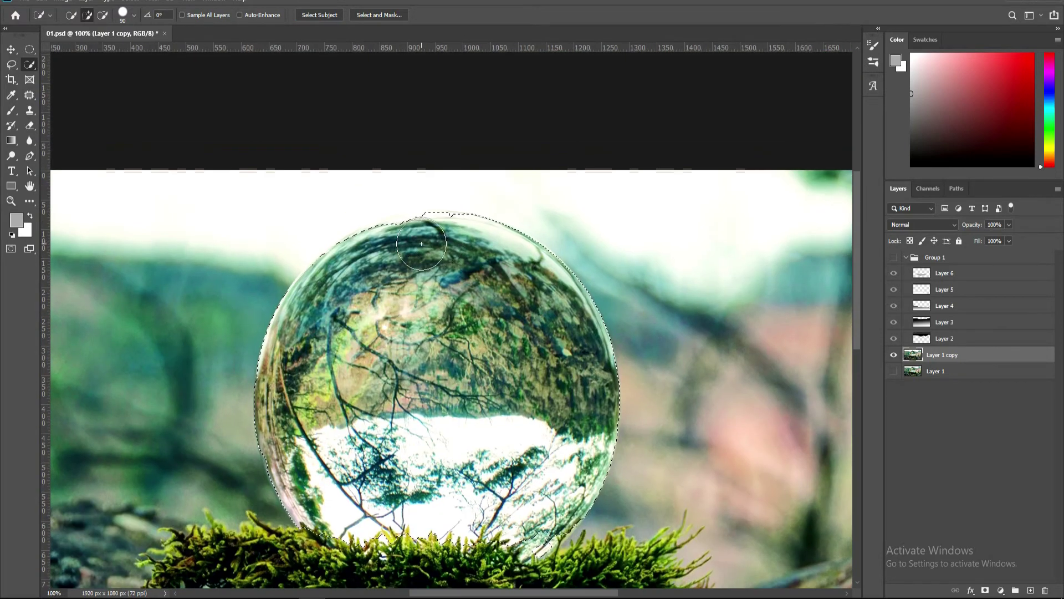
drag(405, 244, 446, 239)
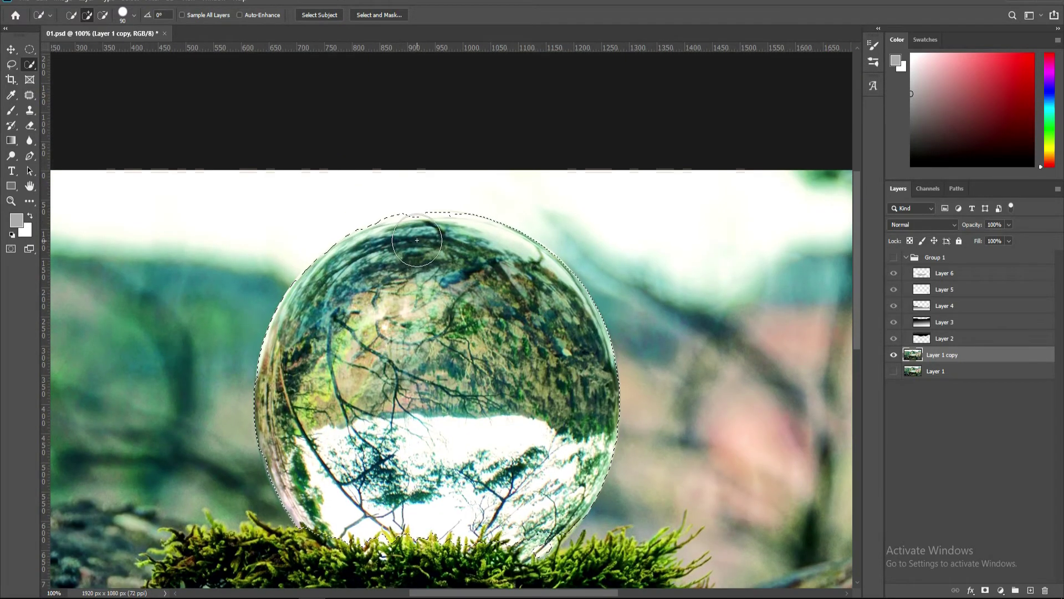
scroll(445, 239, down, 5)
scroll(445, 239, left, 2)
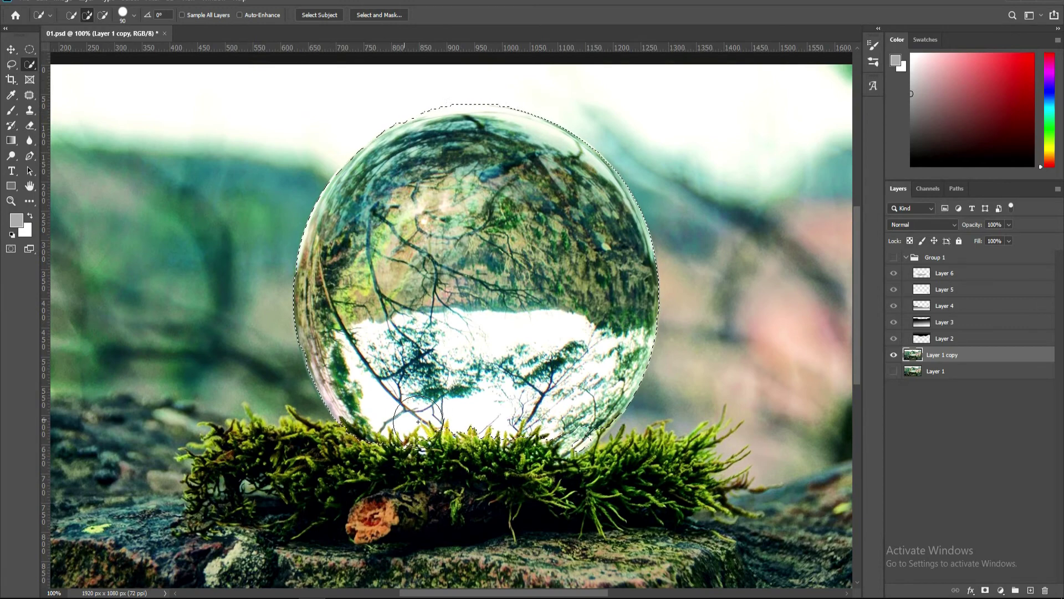
drag(545, 426, 379, 422)
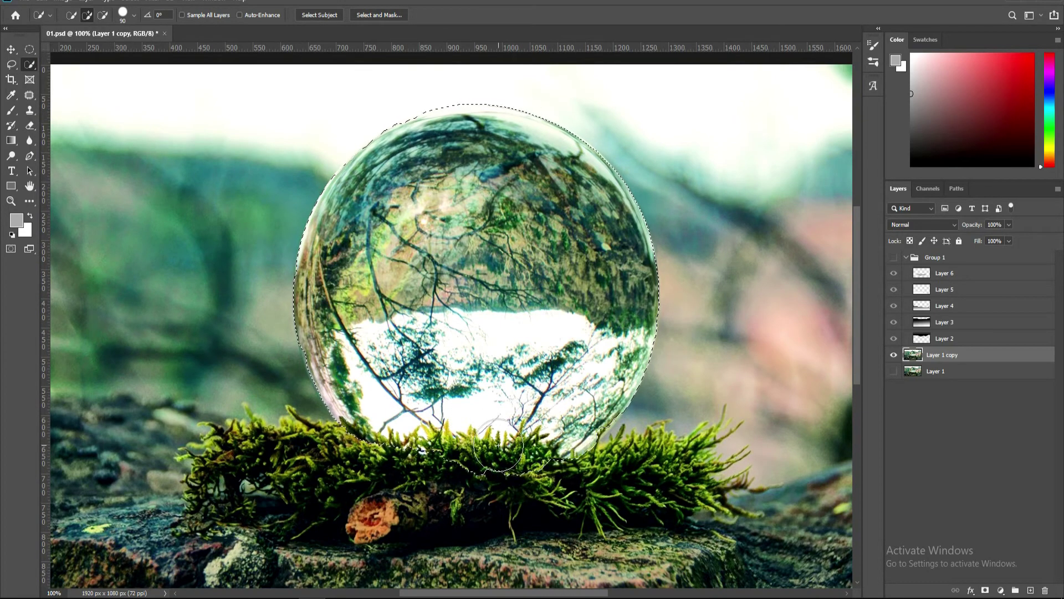
Step: Lasso-trace the ball's lower edge along the moss, then show Group 1 again
key(ctrl+minus)
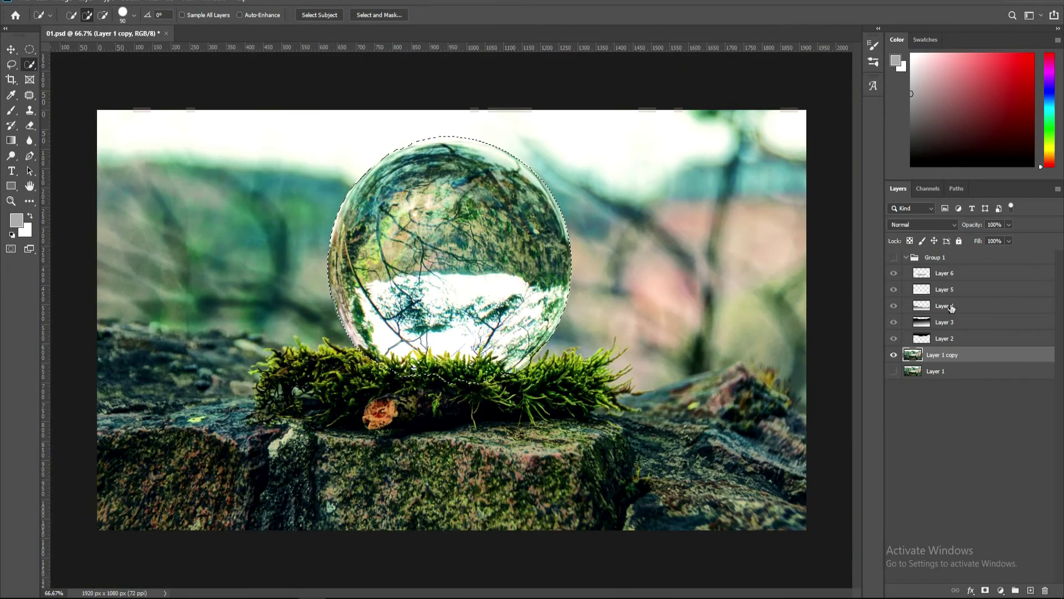
click(945, 273)
key(ctrl+plus)
key(ctrl+plus)
key(l)
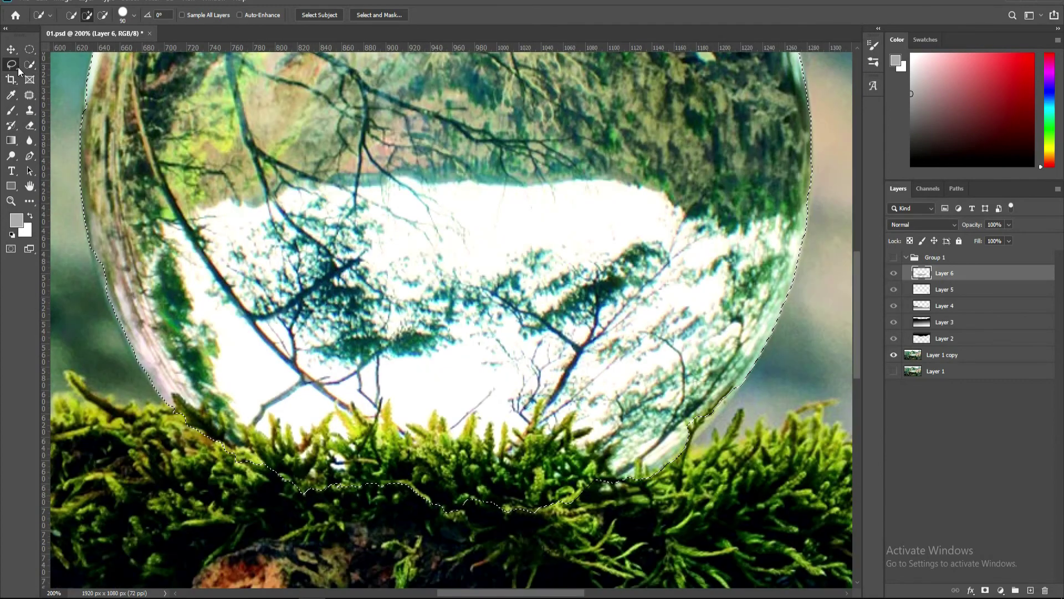
scroll(687, 166, down, 3)
drag(513, 143, 617, 216)
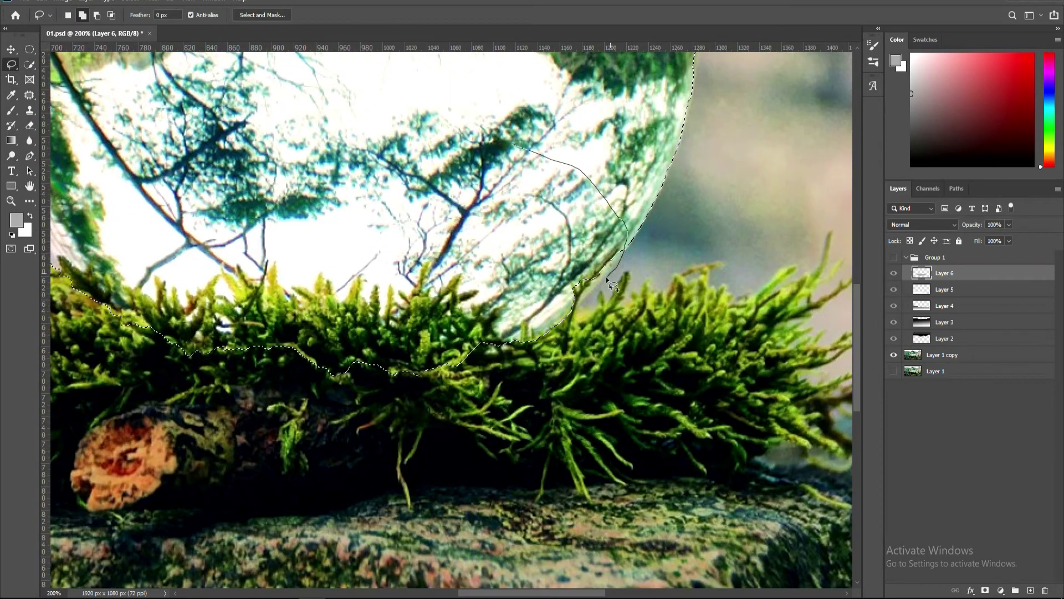
key(Escape)
scroll(627, 247, down, 2)
key(super)
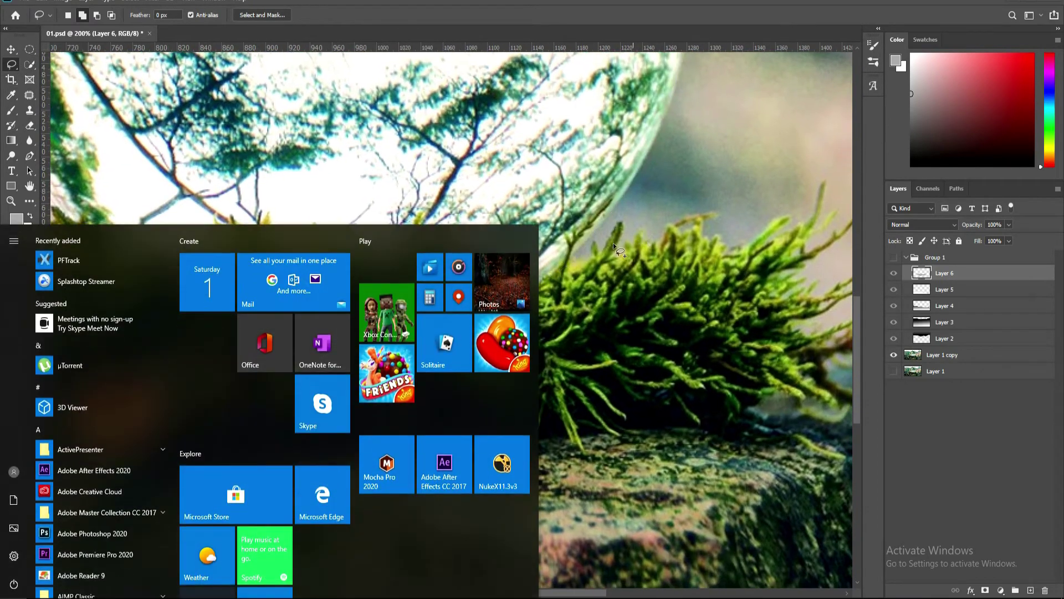
key(super)
key(ctrl+minus)
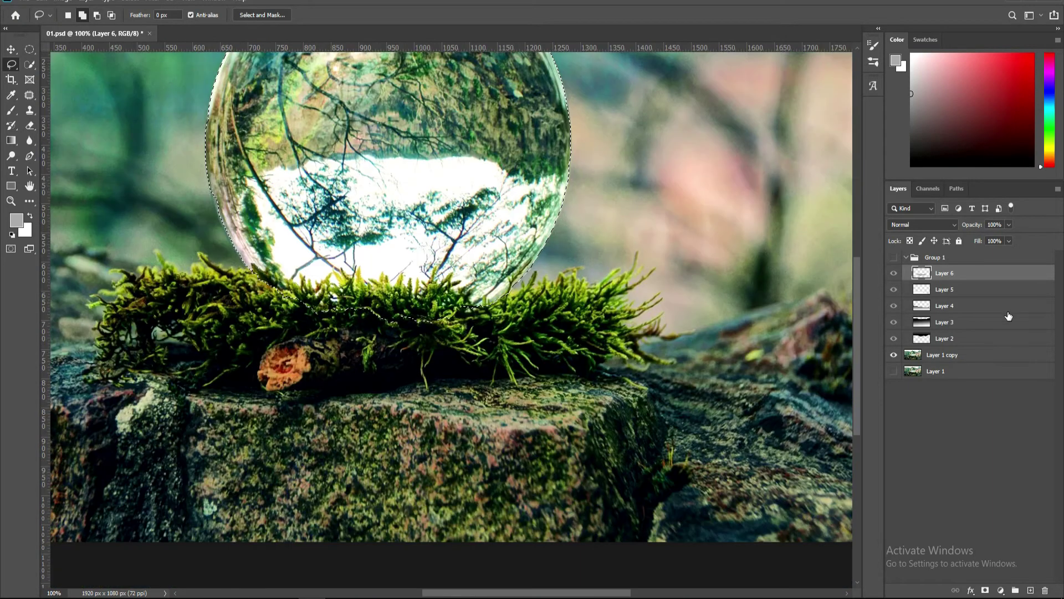
click(893, 257)
Step: Create Layer 7 above Layer 5 and fill the ball selection with the moss's sampled grey
click(937, 289)
key(ctrl+shift+alt+n)
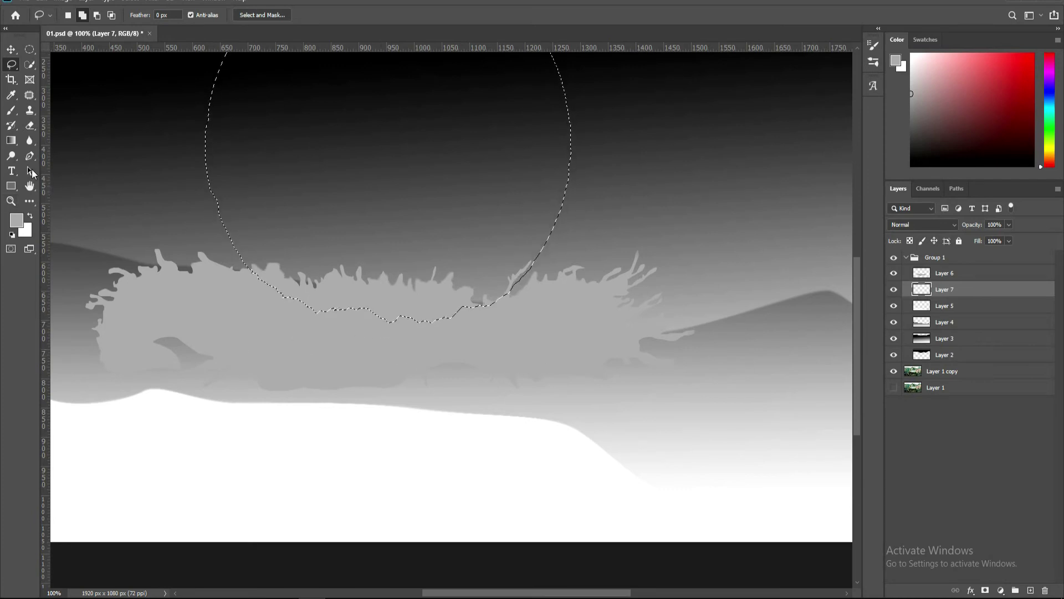
click(17, 221)
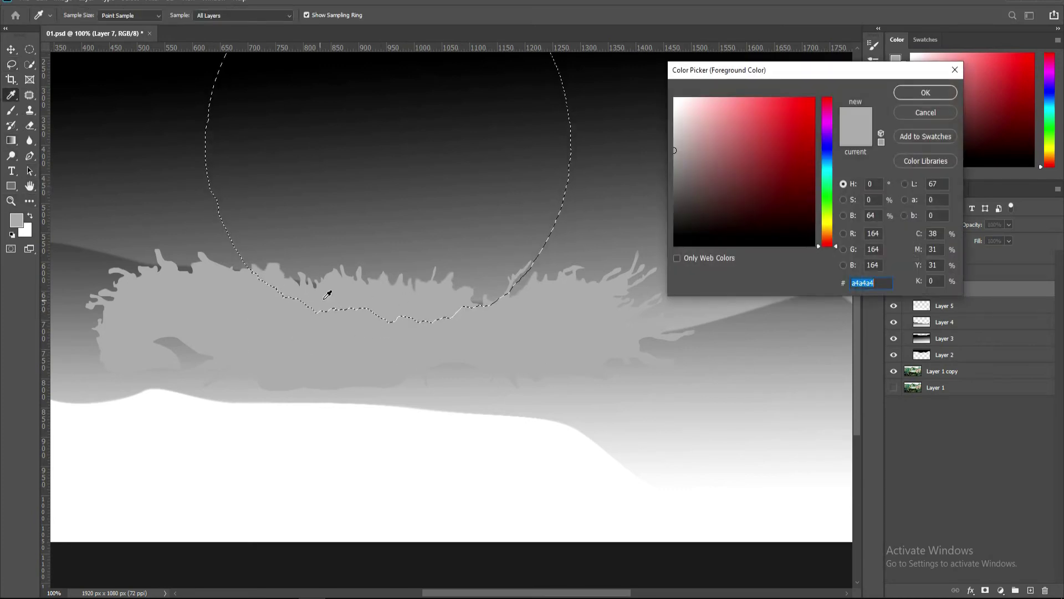
click(102, 352)
click(925, 93)
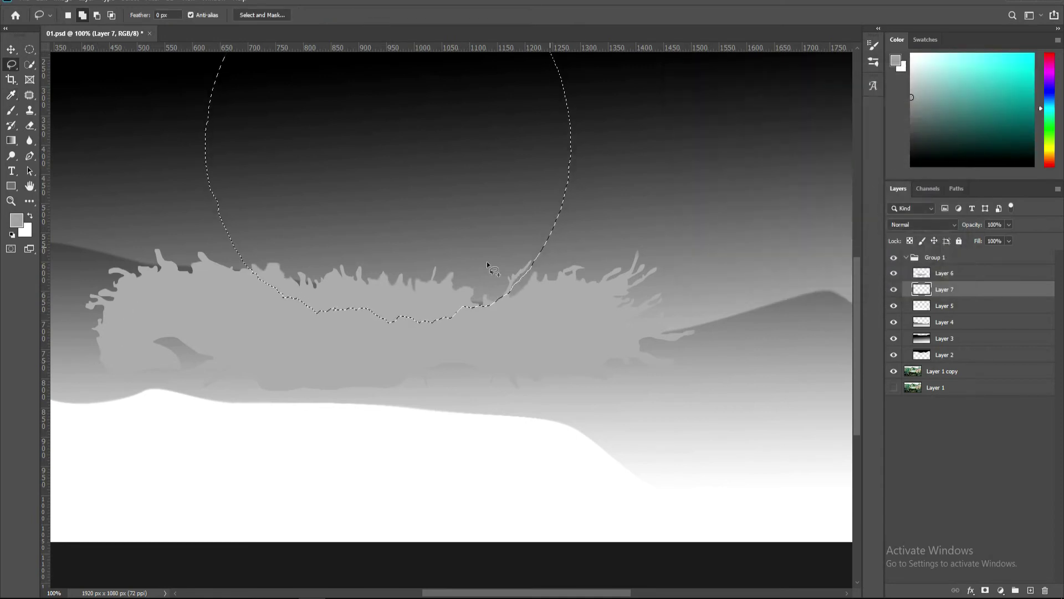
key(ctrl+BackSpace)
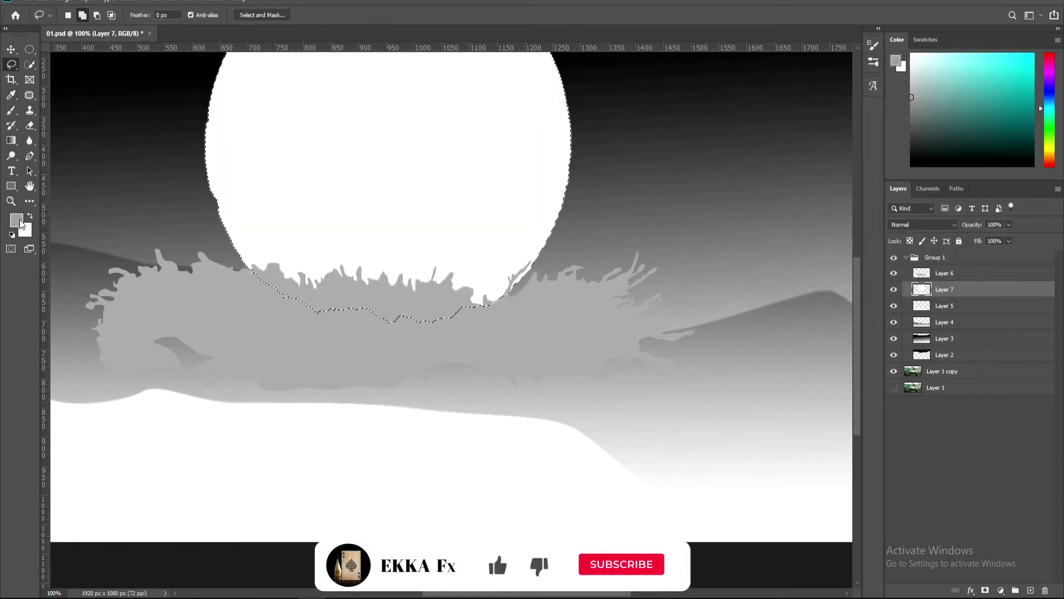
click(30, 217)
key(ctrl+BackSpace)
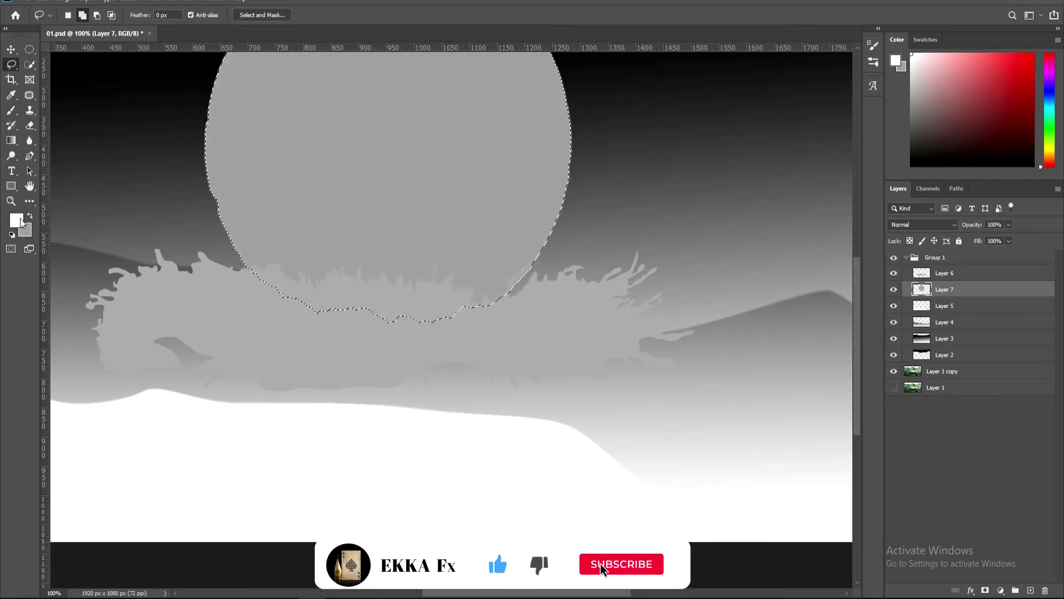
key(ctrl+d)
Step: Soften the grey ball's left edge with the Blur tool
key(ctrl+minus)
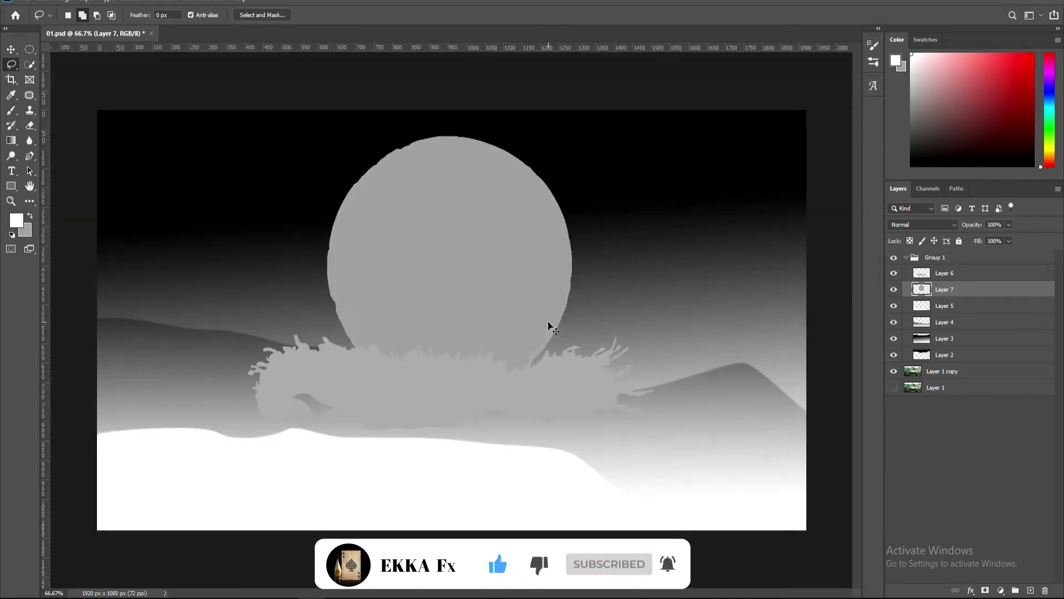
right_click(29, 140)
click(61, 142)
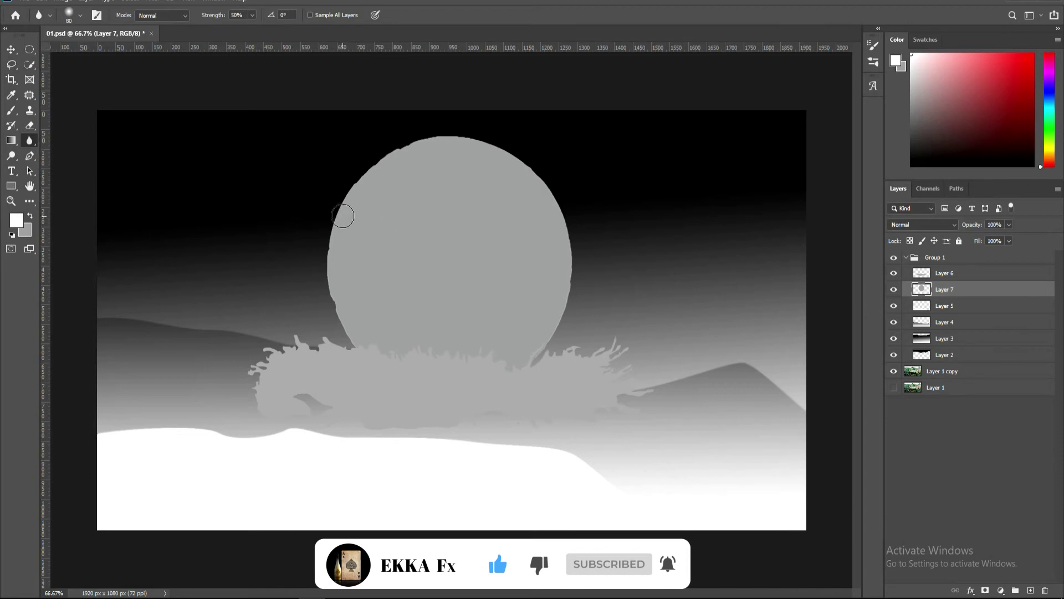
drag(344, 302, 340, 314)
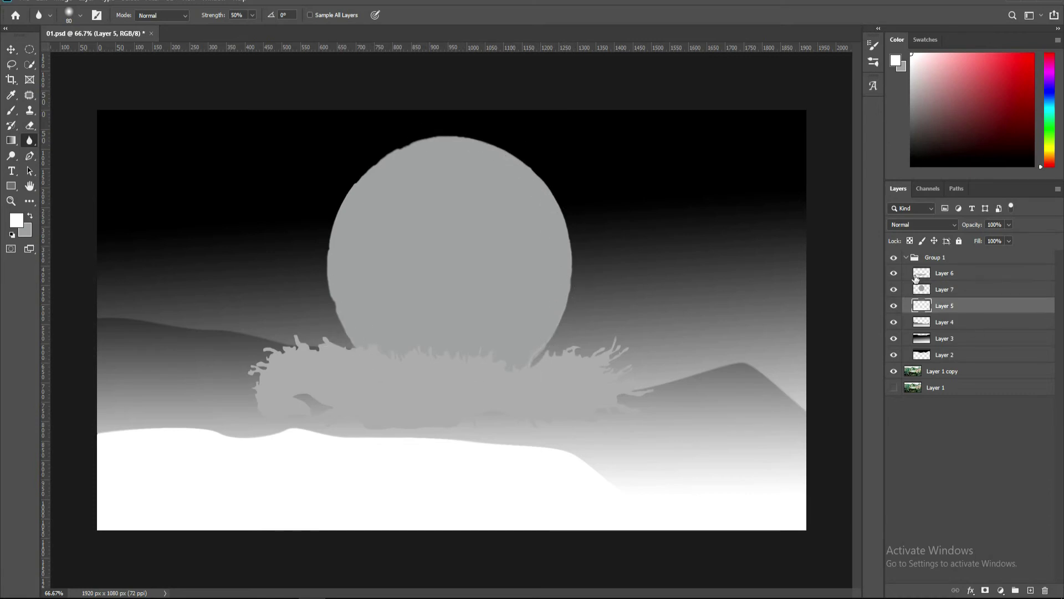
Step: With Group 1 hidden, export the colour photo as PNG '01' into the ayan folder
click(954, 272)
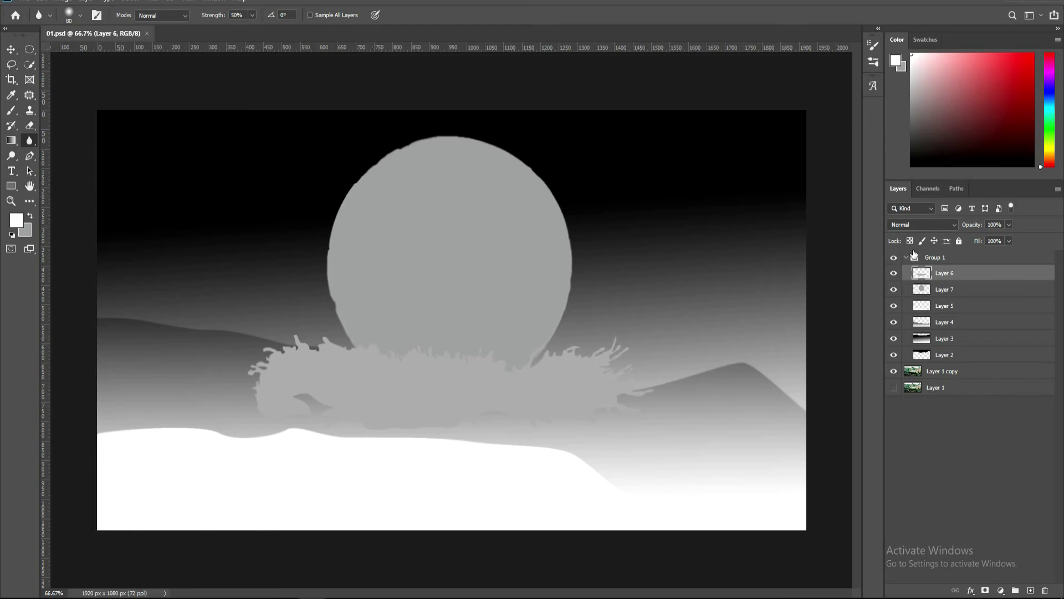
click(893, 258)
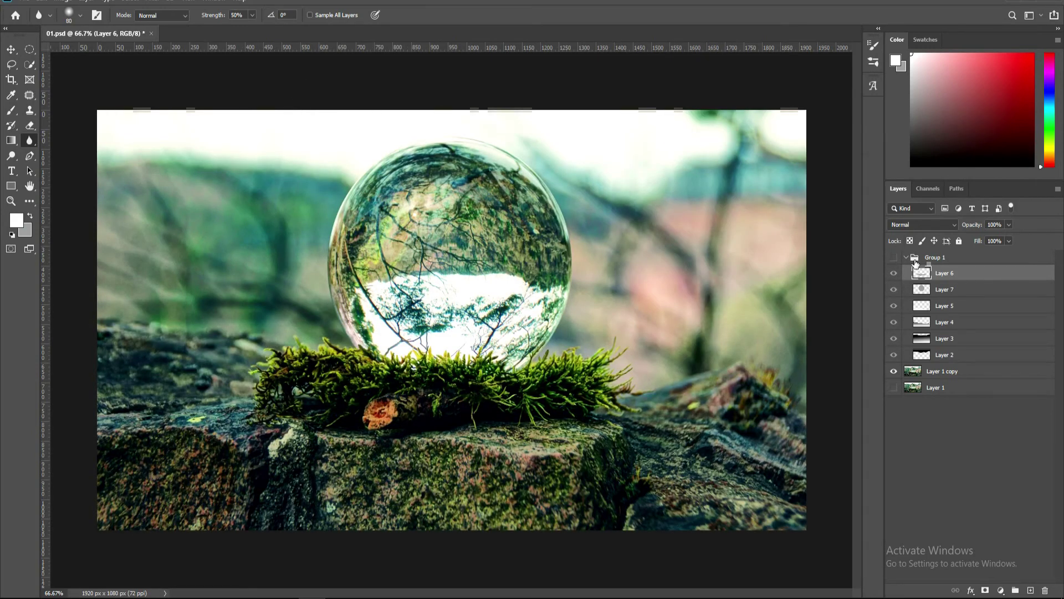
click(24, 1)
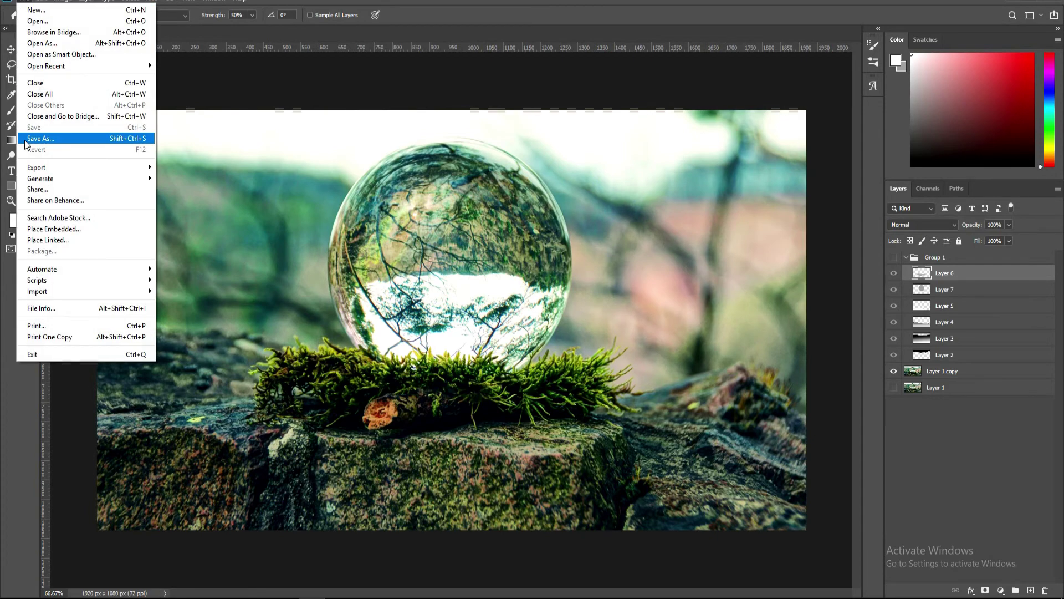
mouse_move(36, 167)
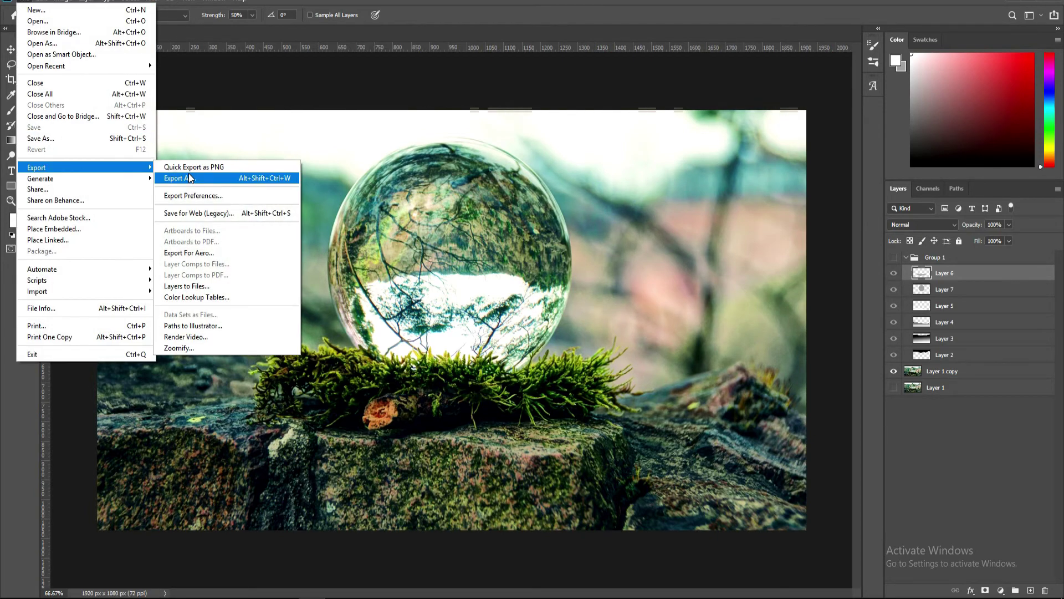
click(188, 178)
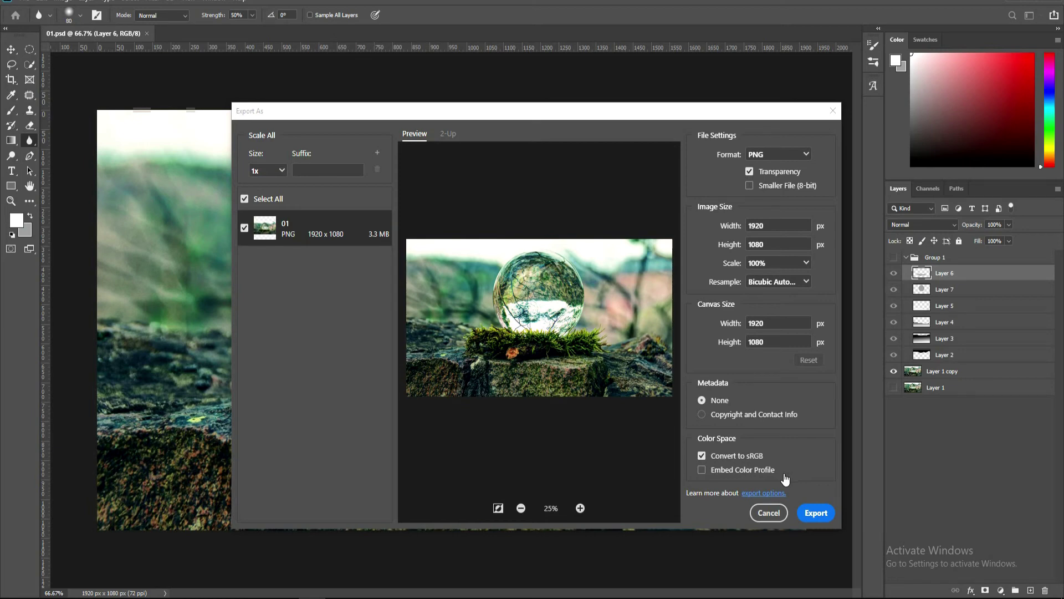
click(822, 515)
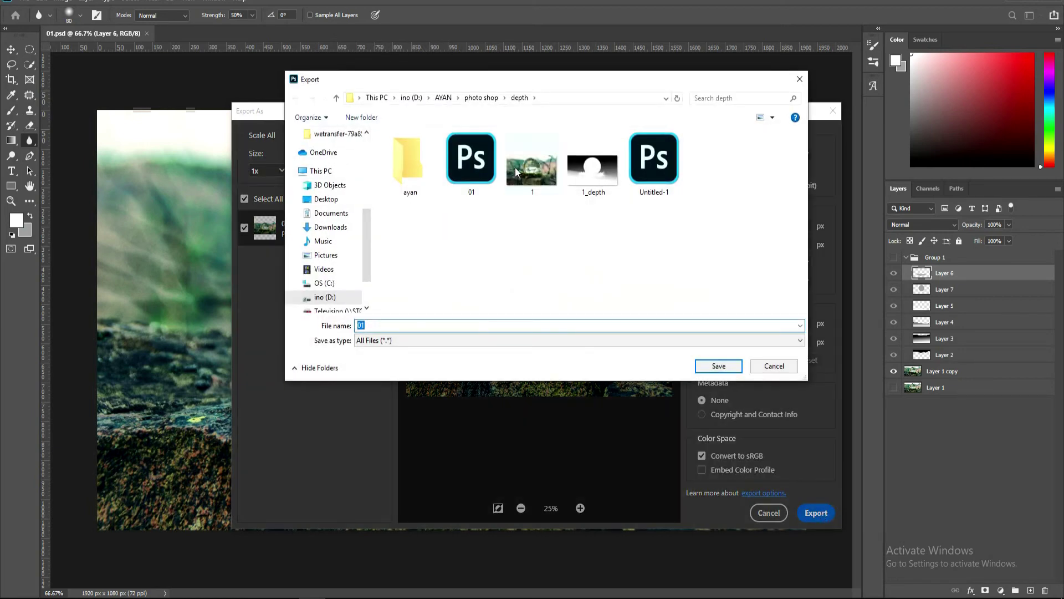
double_click(409, 161)
click(386, 326)
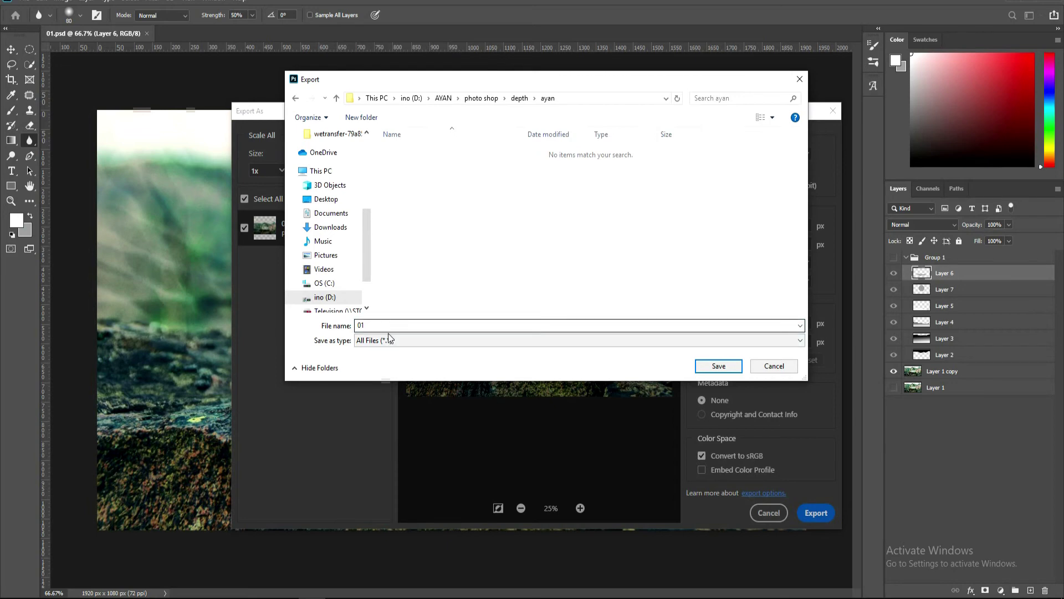
click(719, 367)
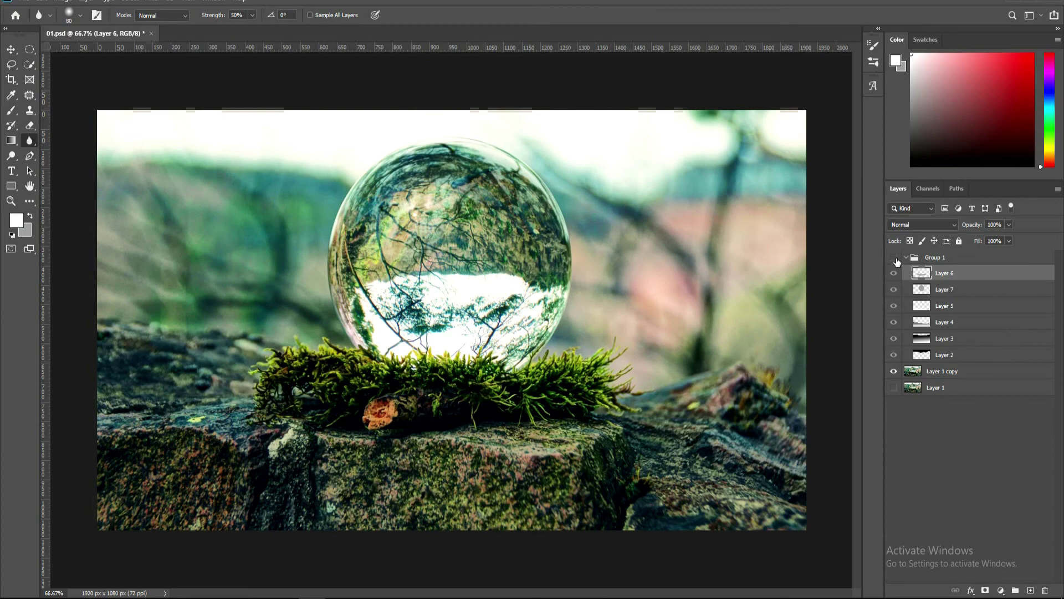
click(895, 259)
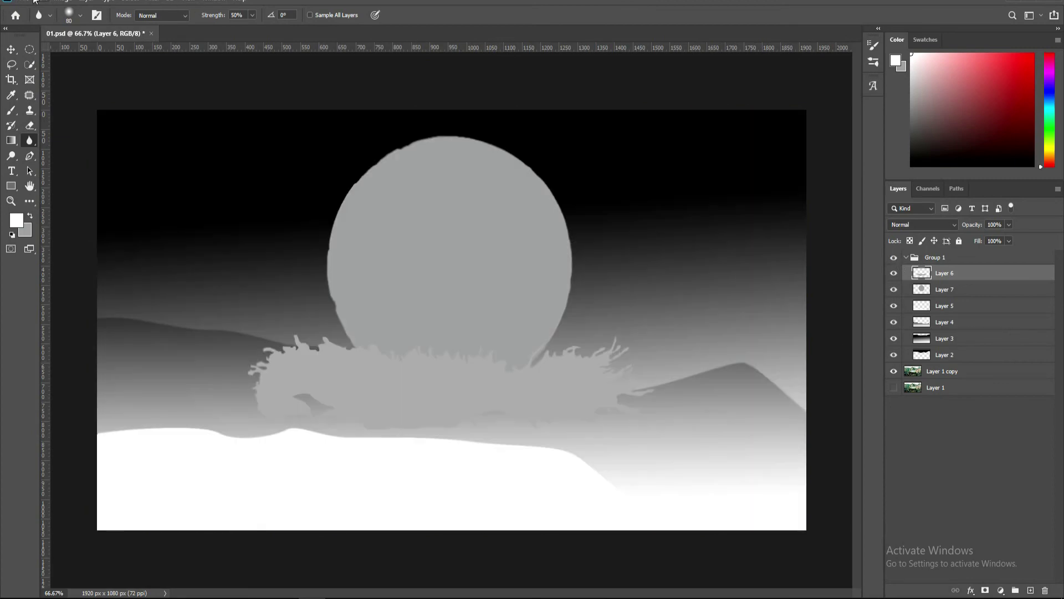
Step: Quick Export the grey depth map as PNG '01_depth' into the ayan folder
click(25, 1)
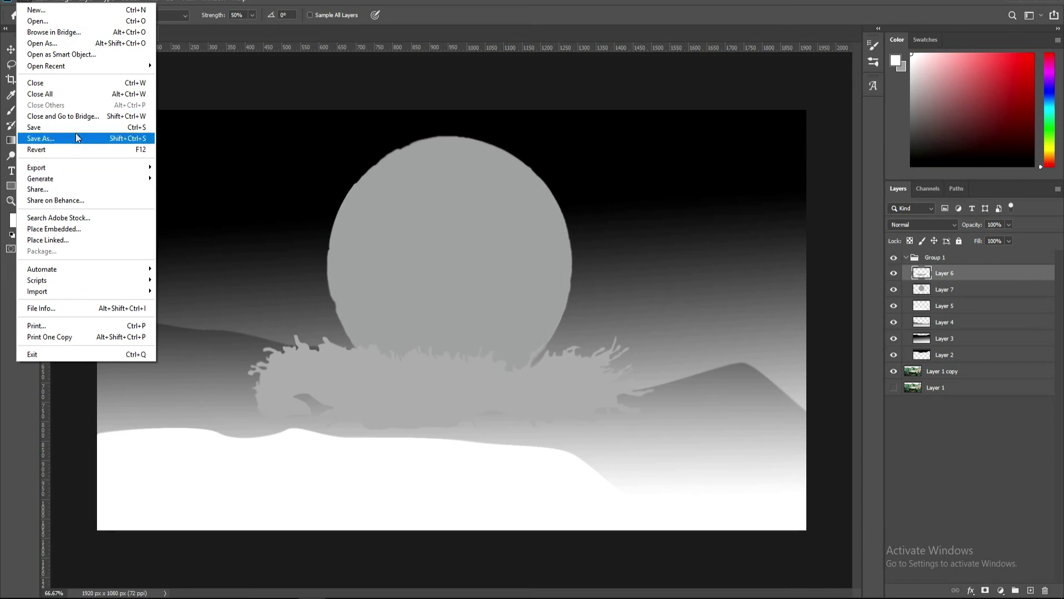
mouse_move(50, 168)
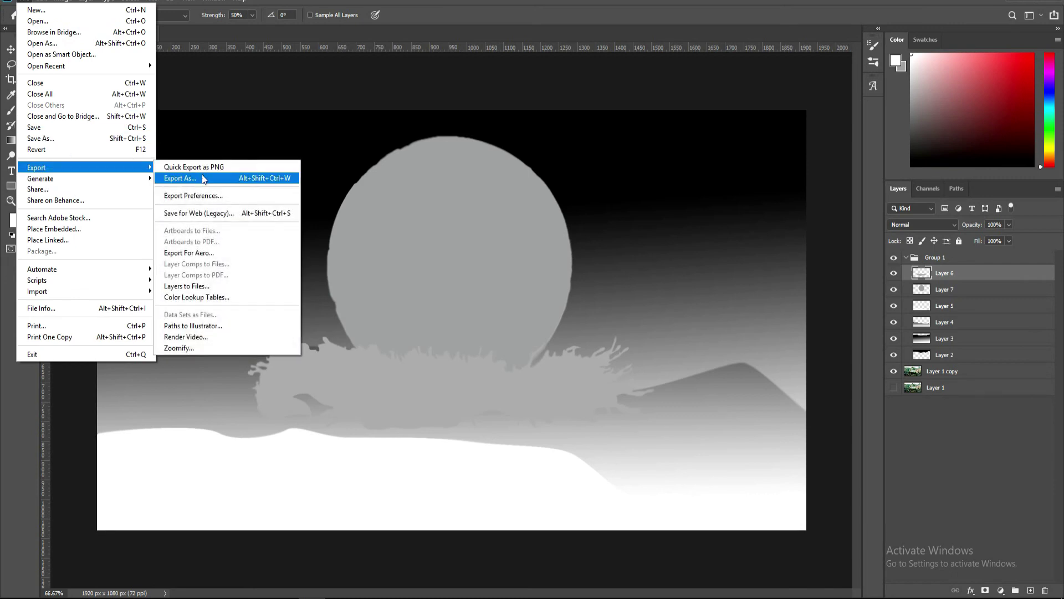
click(206, 168)
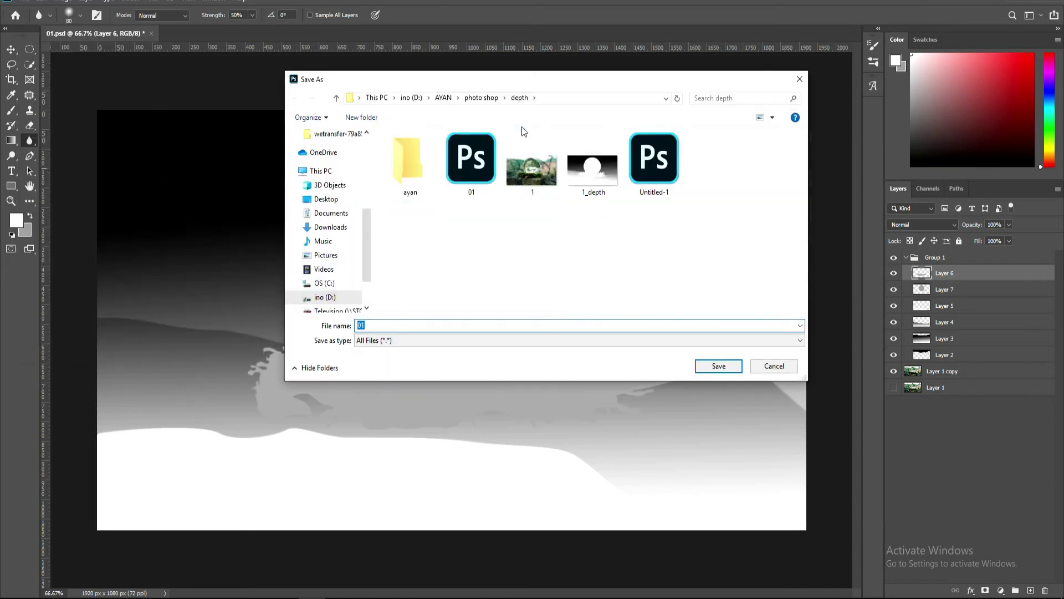
double_click(405, 183)
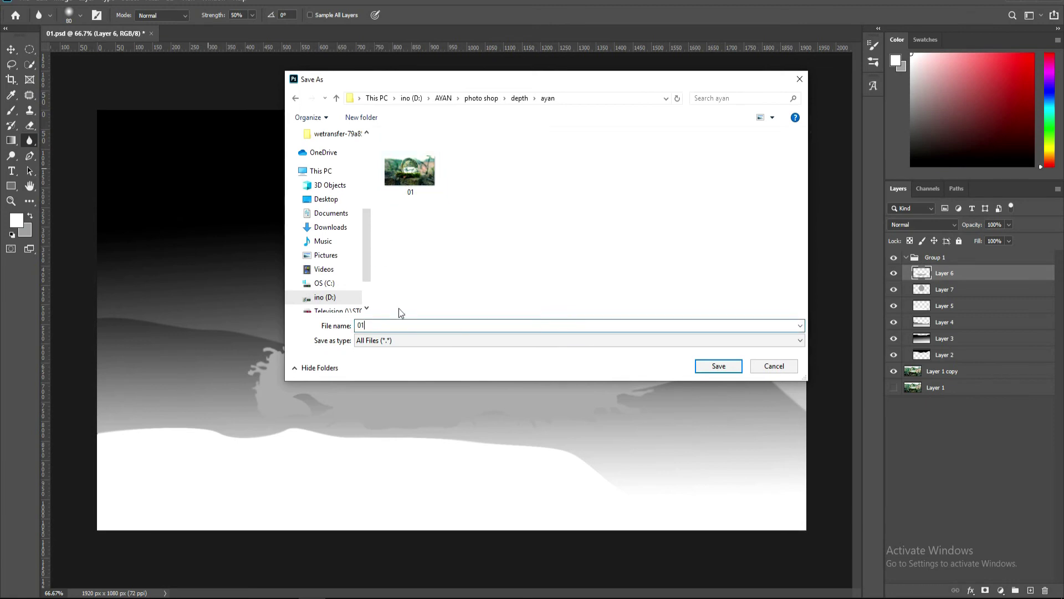
text(_depth)
click(727, 369)
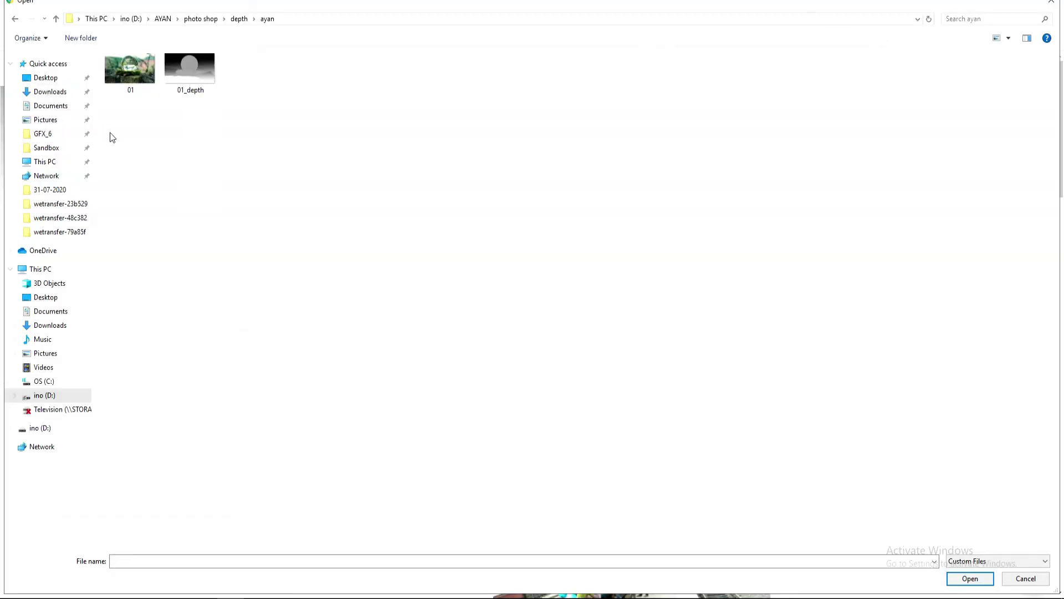
Step: Select 01.png and 01_depth.png in the Open dialog and attach them to the post
drag(113, 137, 216, 53)
click(970, 579)
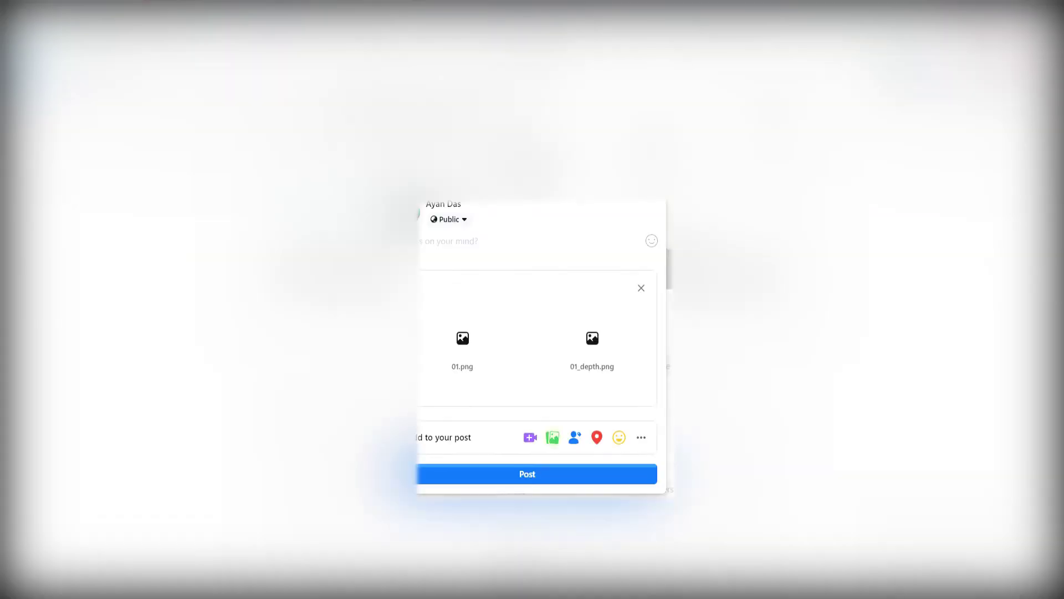